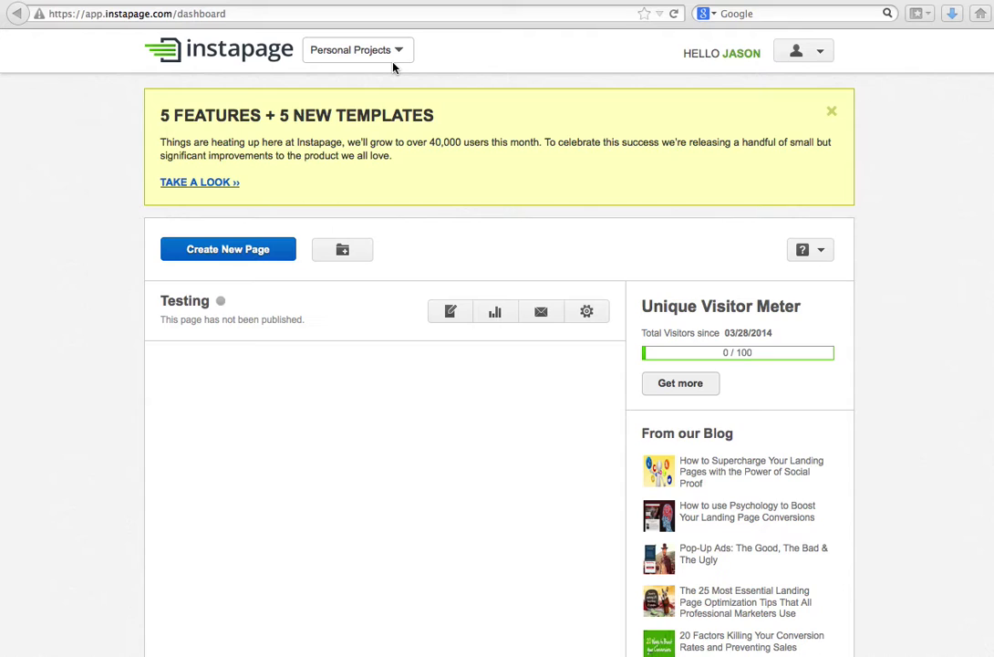
{"action": "left_click", "coordinate": [94, 14]}
{"action": "left_click", "coordinate": [94, 14]}
{"action": "left_click_drag", "start_coordinate": [120, 14], "coordinate": [172, 12]}
{"action": "left_click", "coordinate": [67, 123]}
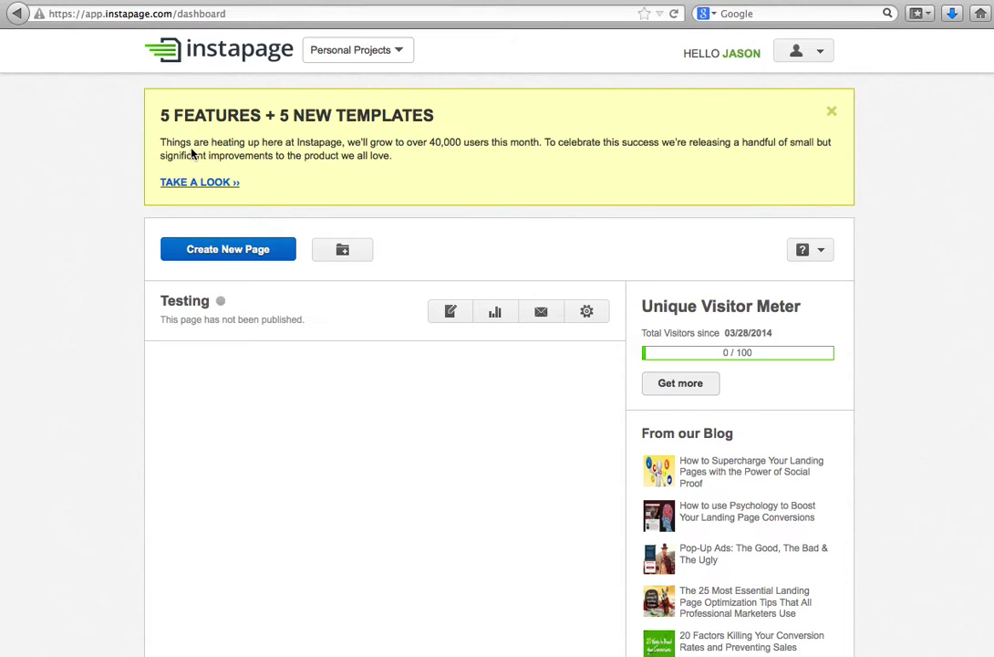
Step: Start a new page and look through the template gallery for a suitable layout
{"action": "left_click", "coordinate": [206, 248]}
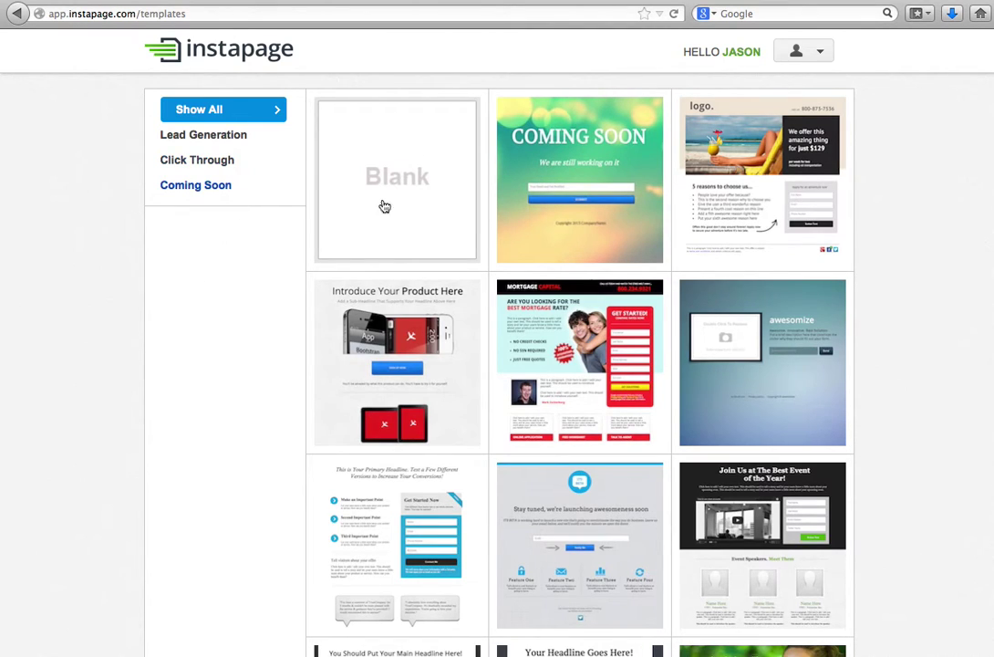
{"action": "scroll", "coordinate": [474, 243], "scroll_direction": "down", "scroll_amount": 2}
{"action": "scroll", "coordinate": [473, 243], "scroll_direction": "down", "scroll_amount": 1}
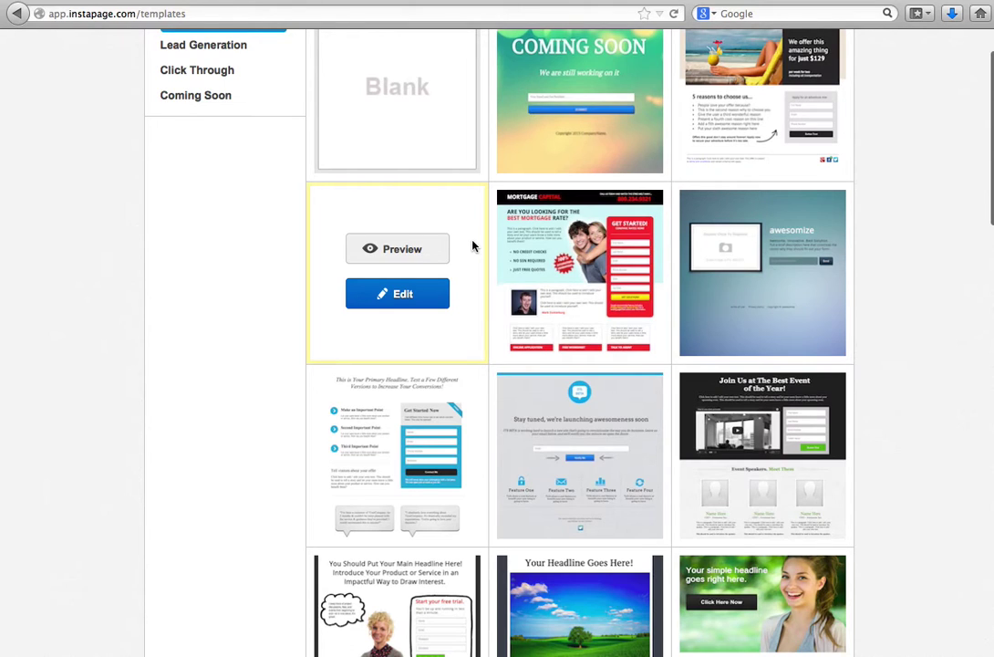
{"action": "scroll", "coordinate": [474, 245], "scroll_direction": "down", "scroll_amount": 3}
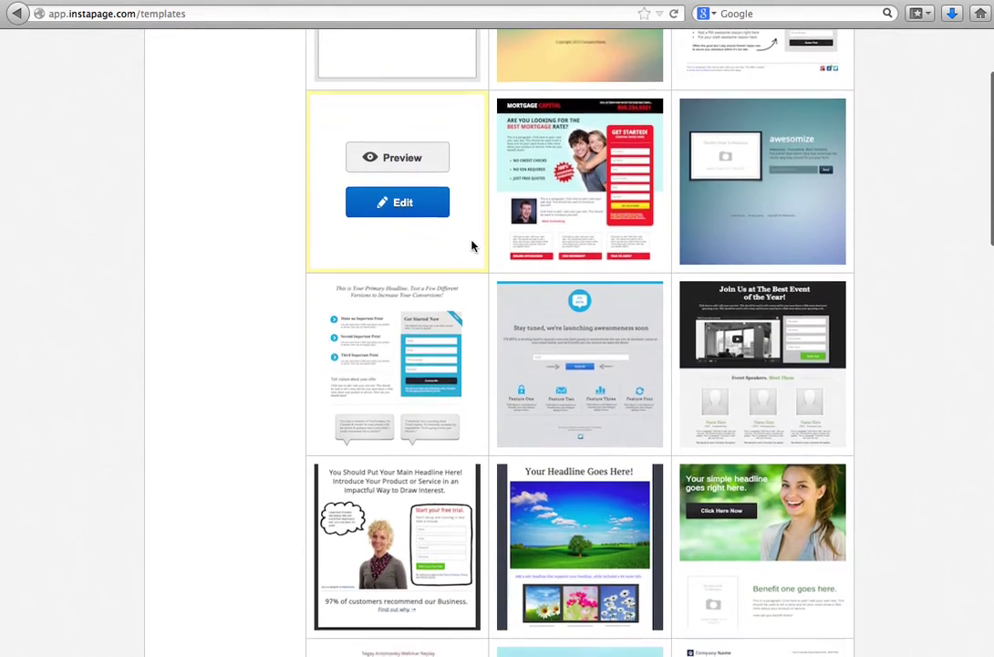
{"action": "scroll", "coordinate": [474, 244], "scroll_direction": "down", "scroll_amount": 6}
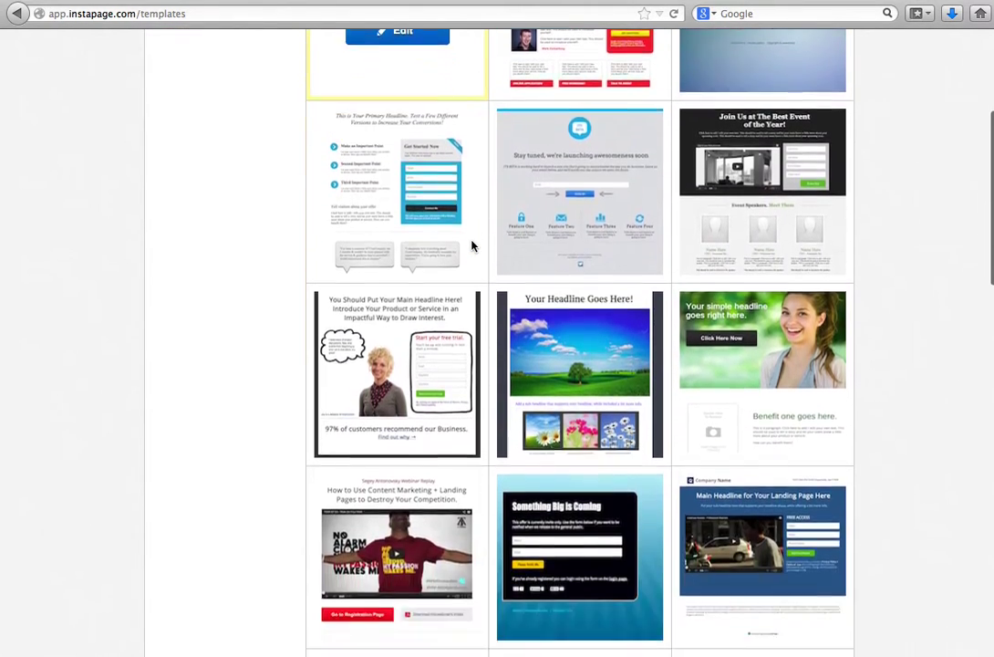
{"action": "scroll", "coordinate": [474, 245], "scroll_direction": "down", "scroll_amount": 10}
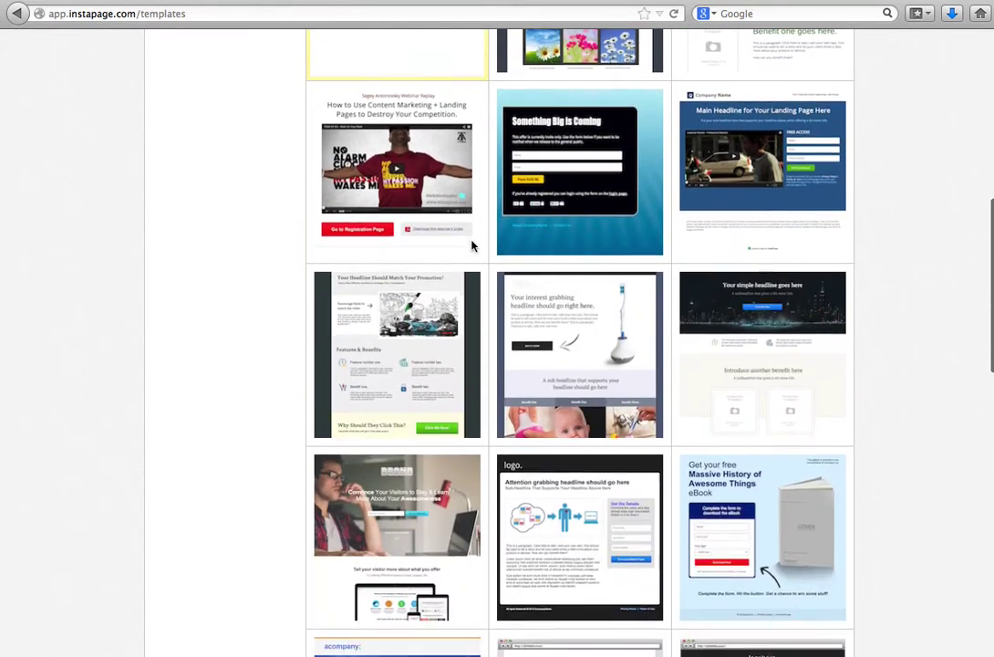
{"action": "scroll", "coordinate": [473, 244], "scroll_direction": "down", "scroll_amount": 2}
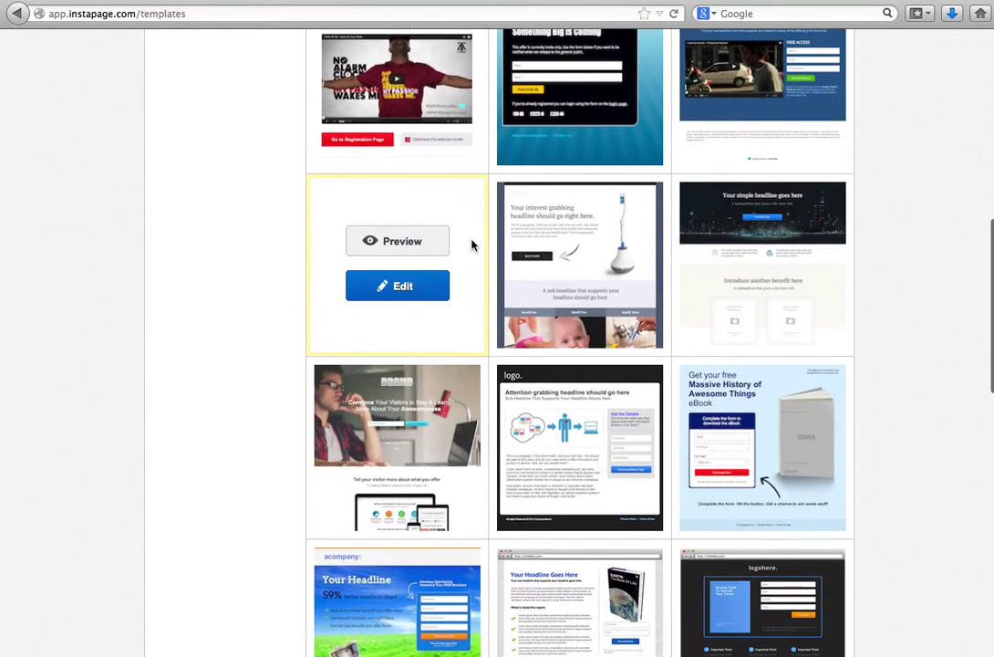
{"action": "scroll", "coordinate": [473, 244], "scroll_direction": "down", "scroll_amount": 9}
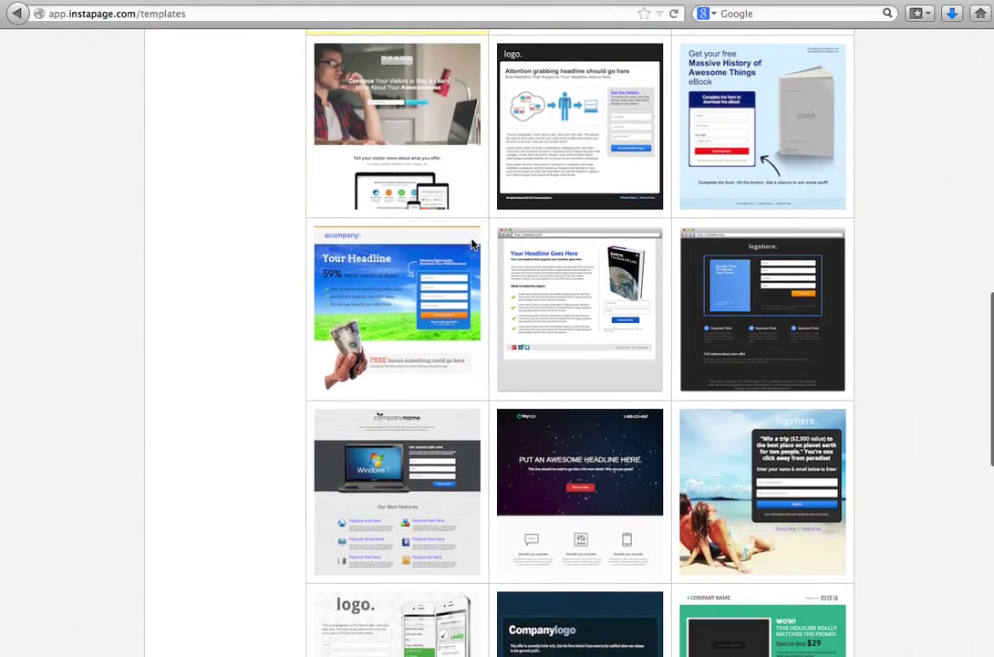
{"action": "scroll", "coordinate": [473, 244], "scroll_direction": "down", "scroll_amount": 3}
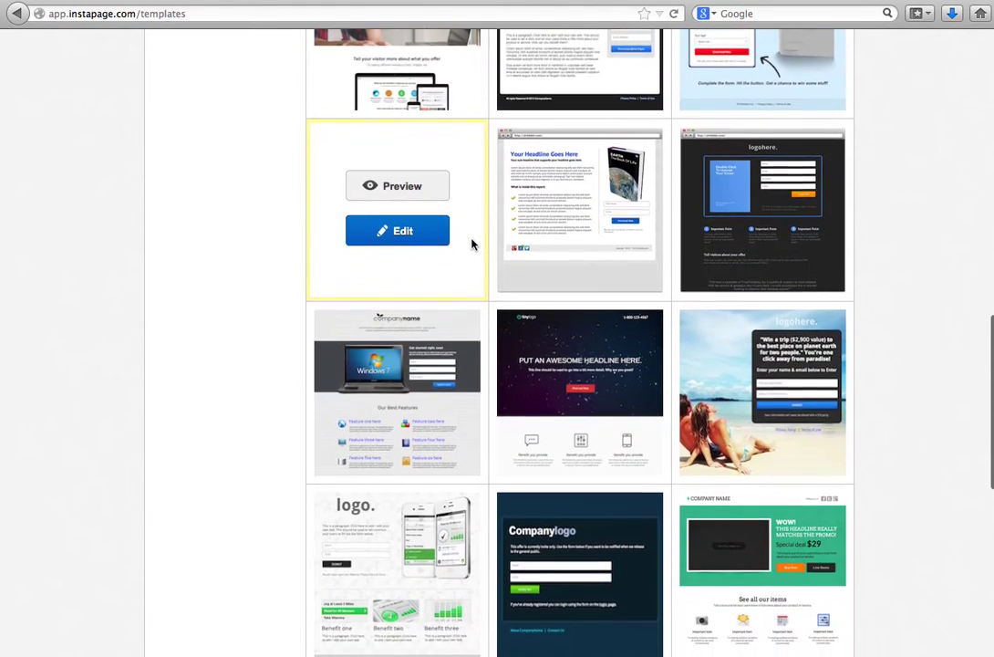
{"action": "scroll", "coordinate": [472, 244], "scroll_direction": "down", "scroll_amount": 3}
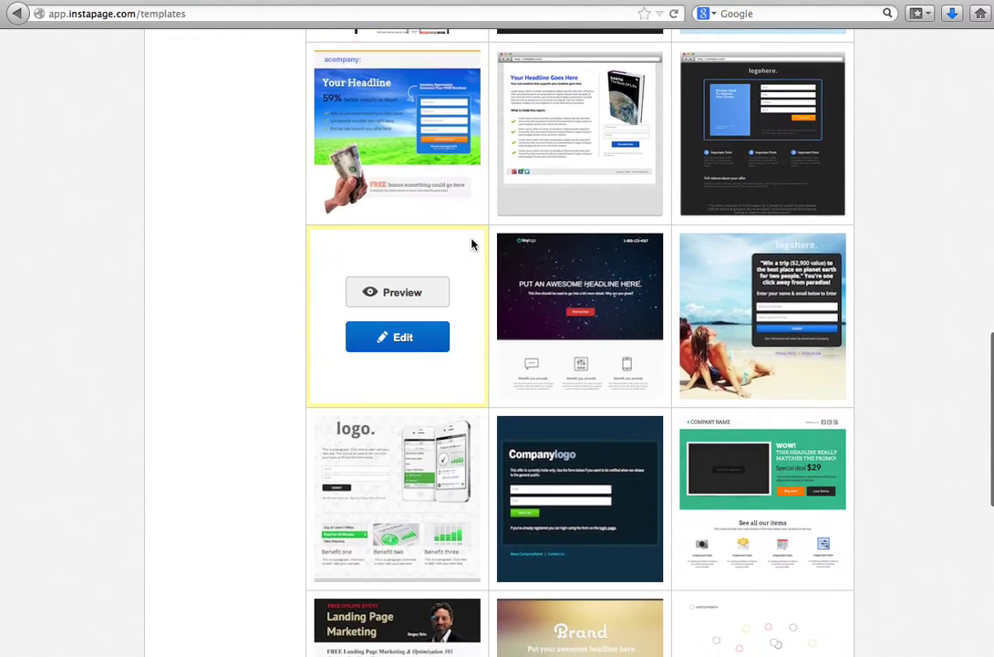
{"action": "scroll", "coordinate": [471, 243], "scroll_direction": "down", "scroll_amount": 5}
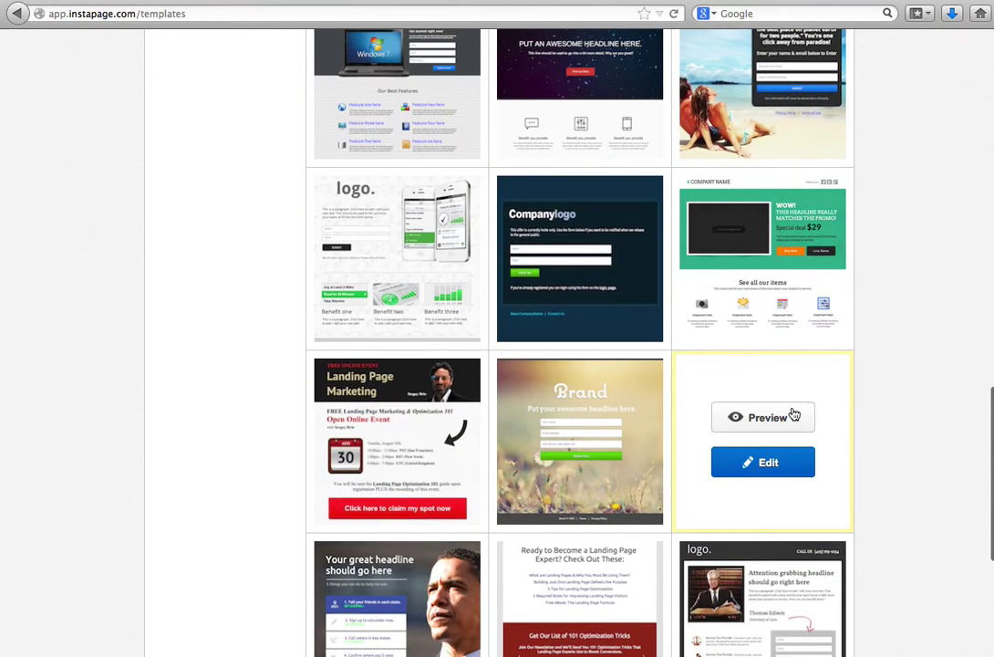
{"action": "scroll", "coordinate": [940, 525], "scroll_direction": "down", "scroll_amount": 5}
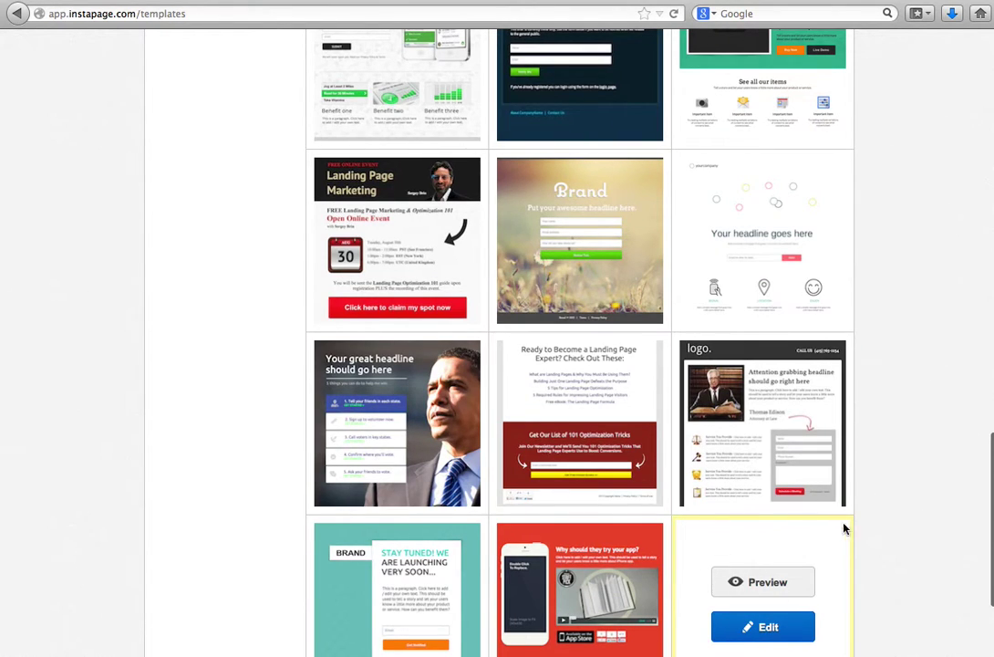
{"action": "scroll", "coordinate": [858, 527], "scroll_direction": "down", "scroll_amount": 4}
{"action": "scroll", "coordinate": [862, 530], "scroll_direction": "down", "scroll_amount": 2}
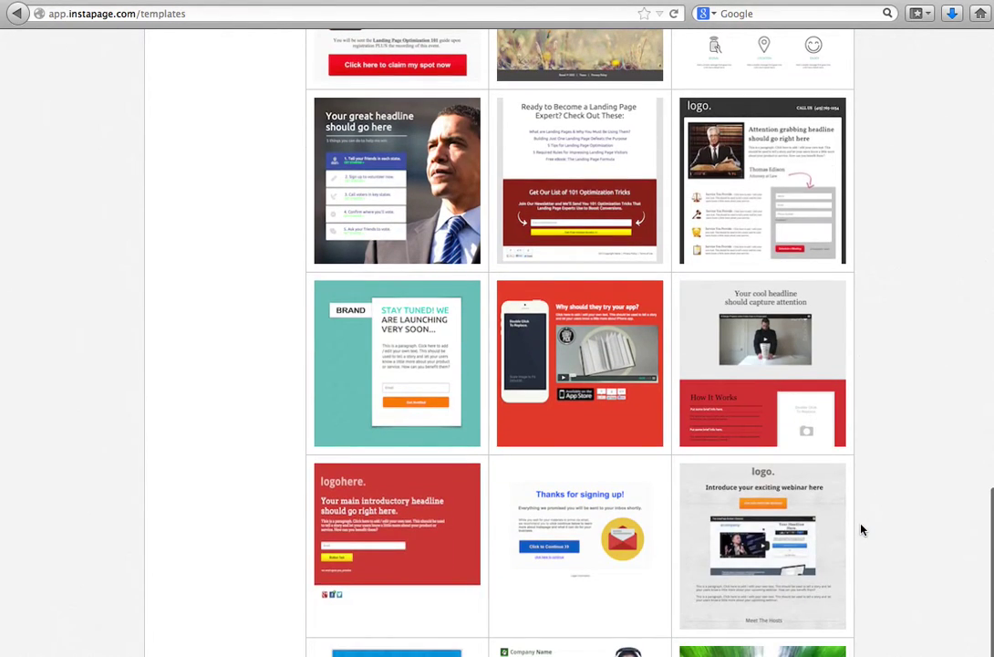
{"action": "scroll", "coordinate": [863, 529], "scroll_direction": "up", "scroll_amount": 4}
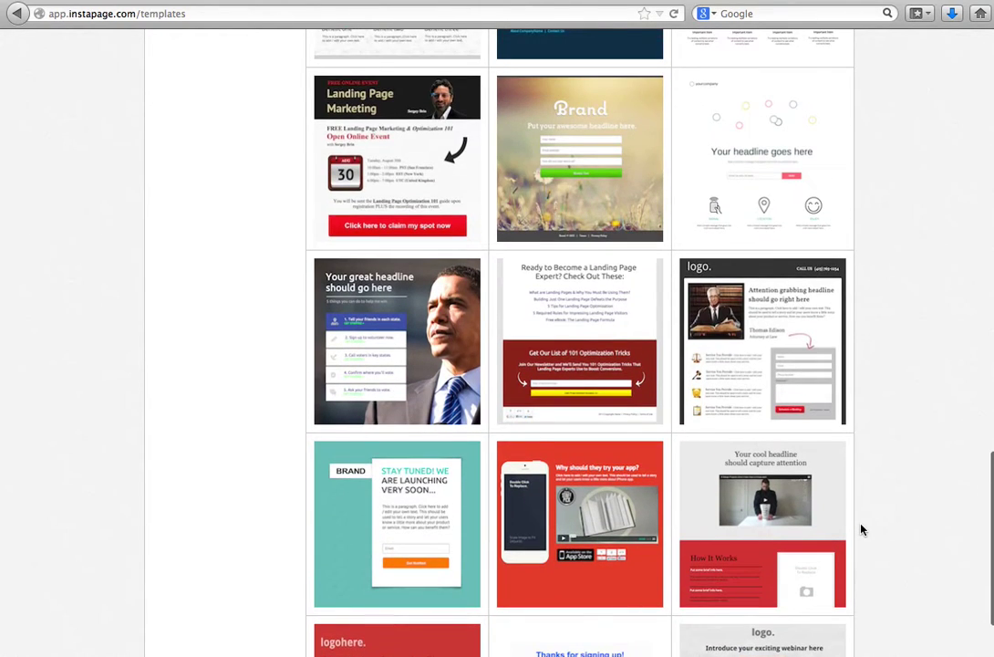
{"action": "scroll", "coordinate": [862, 529], "scroll_direction": "up", "scroll_amount": 5}
Step: Create a page from the white "Your headline goes here" template with coloured circles, naming it "Sample Landing Page"
{"action": "mouse_move", "coordinate": [768, 406]}
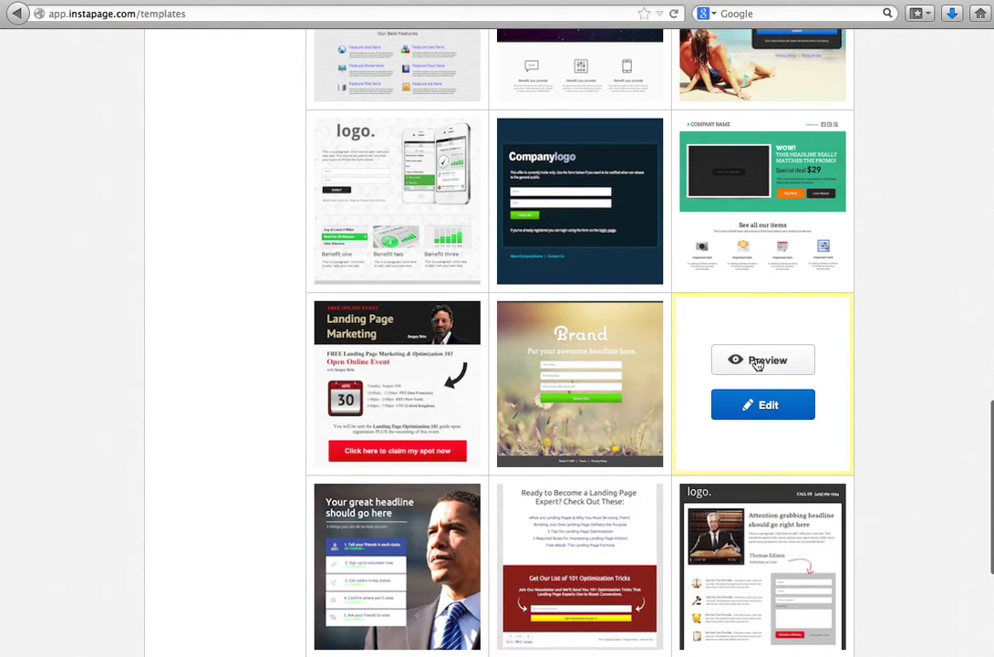
{"action": "left_click", "coordinate": [757, 409]}
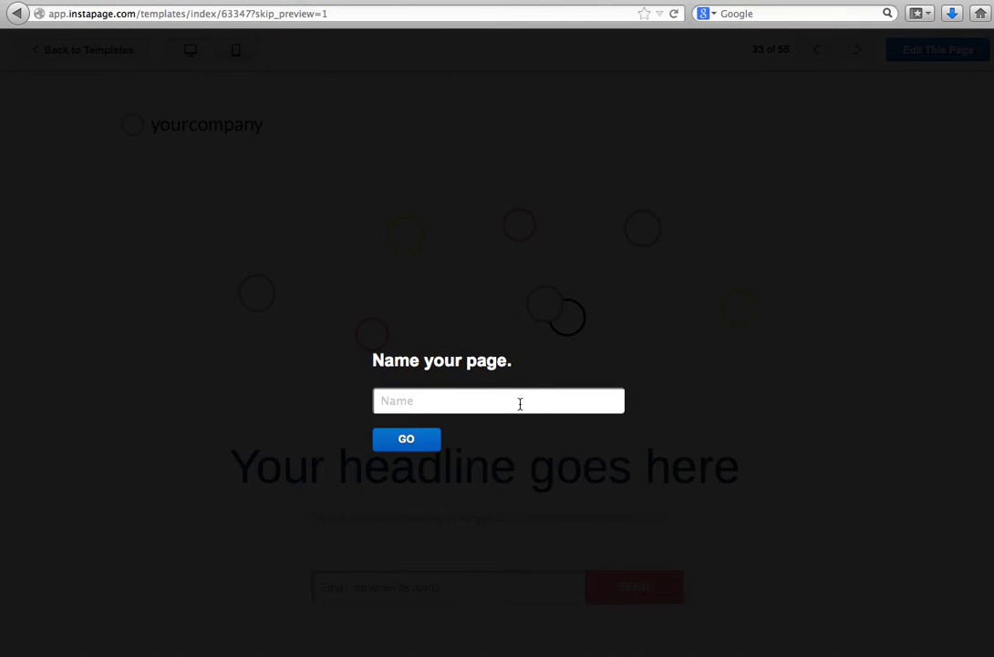
{"action": "left_click", "coordinate": [521, 401]}
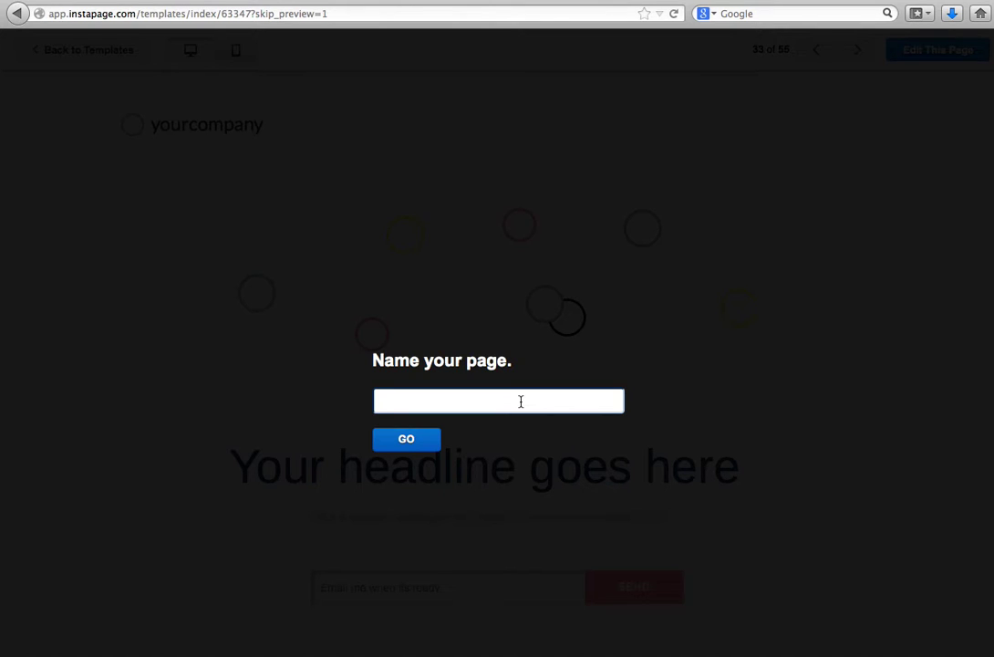
{"action": "type", "text": "Sample Landing Page"}
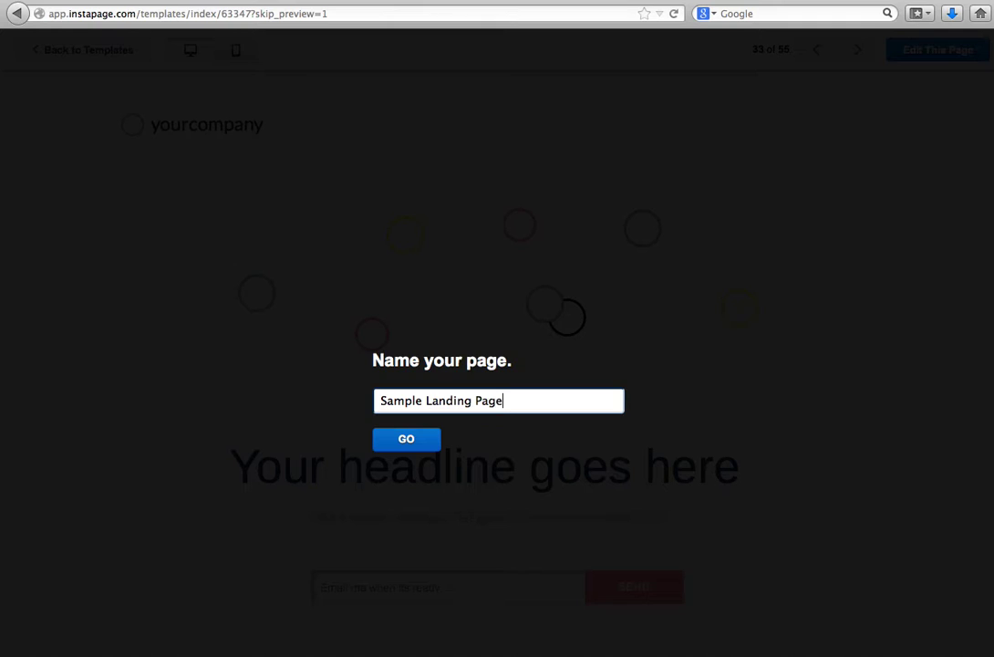
{"action": "left_click", "coordinate": [401, 440]}
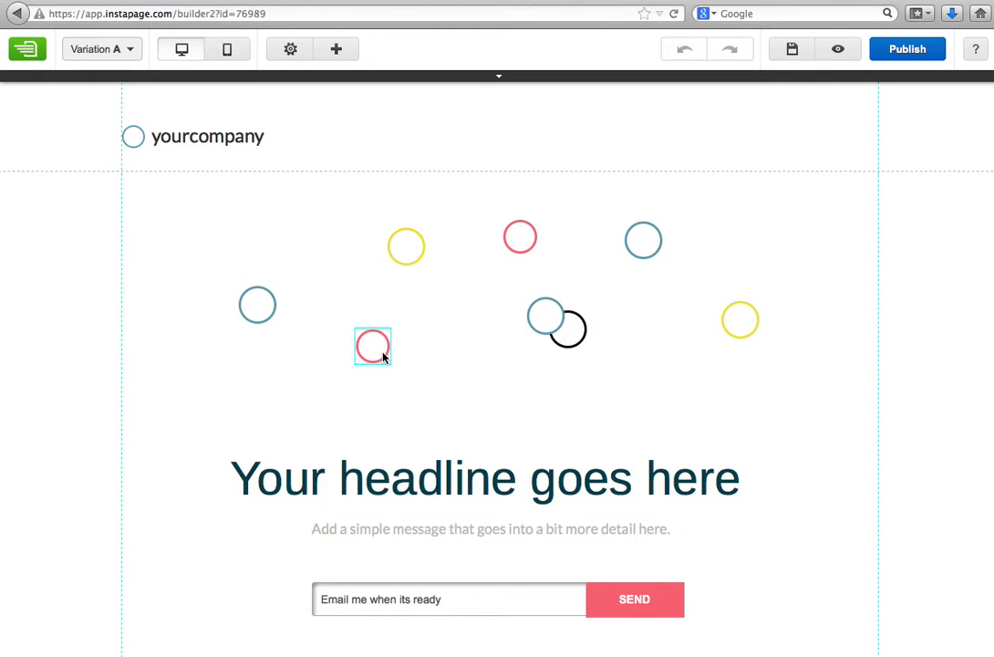
Step: Nudge the lower pink circle slightly and set its border colour to light blue #7dcdfd
{"action": "scroll", "coordinate": [383, 356], "scroll_direction": "down", "scroll_amount": 5}
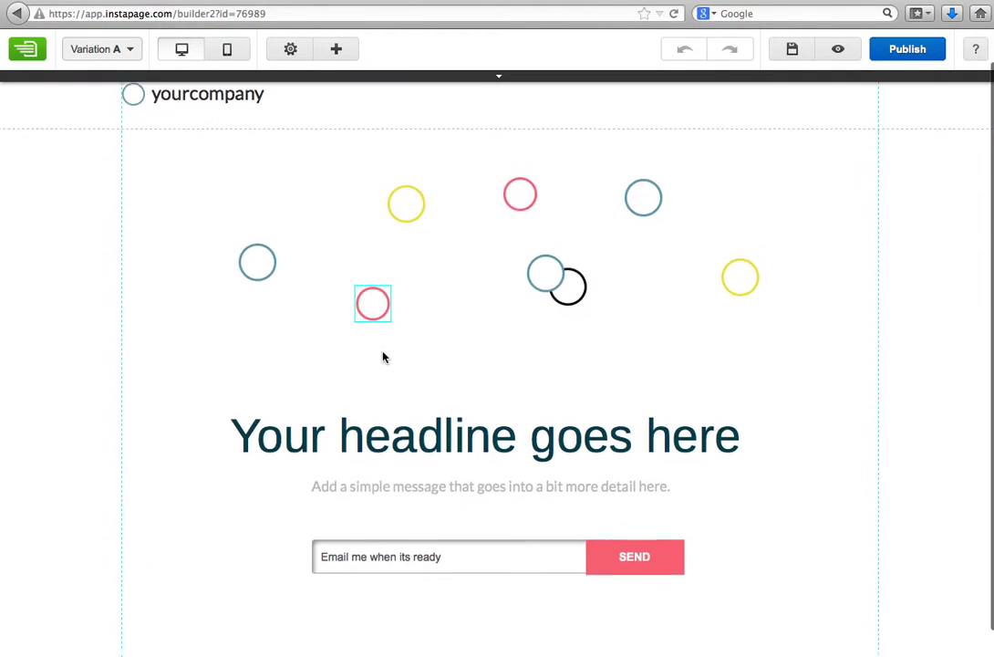
{"action": "scroll", "coordinate": [384, 356], "scroll_direction": "up", "scroll_amount": 4}
{"action": "left_click_drag", "start_coordinate": [387, 321], "coordinate": [390, 293]}
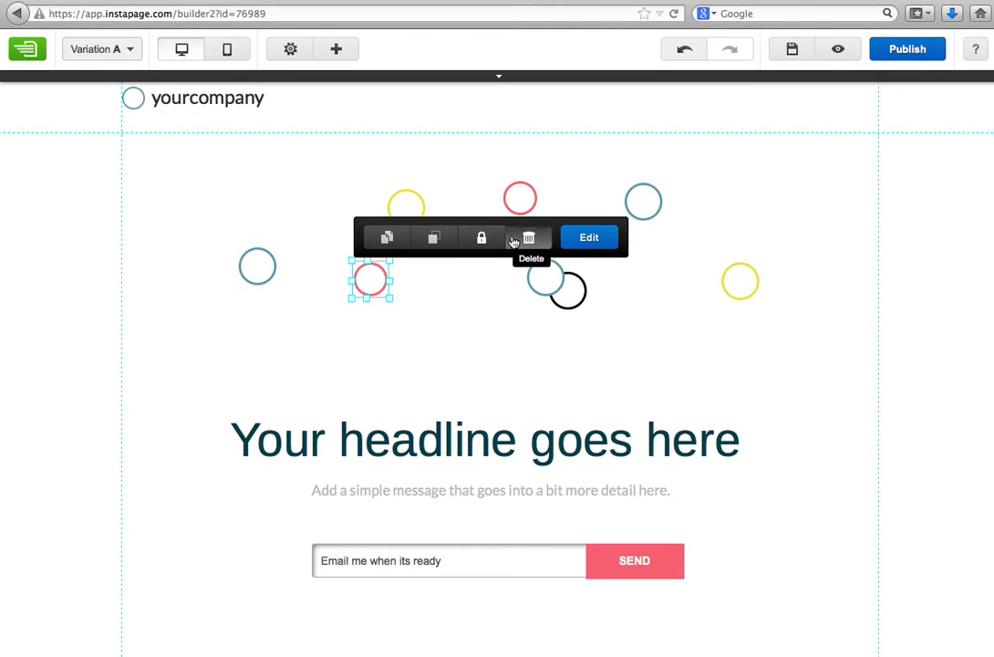
{"action": "left_click", "coordinate": [582, 242]}
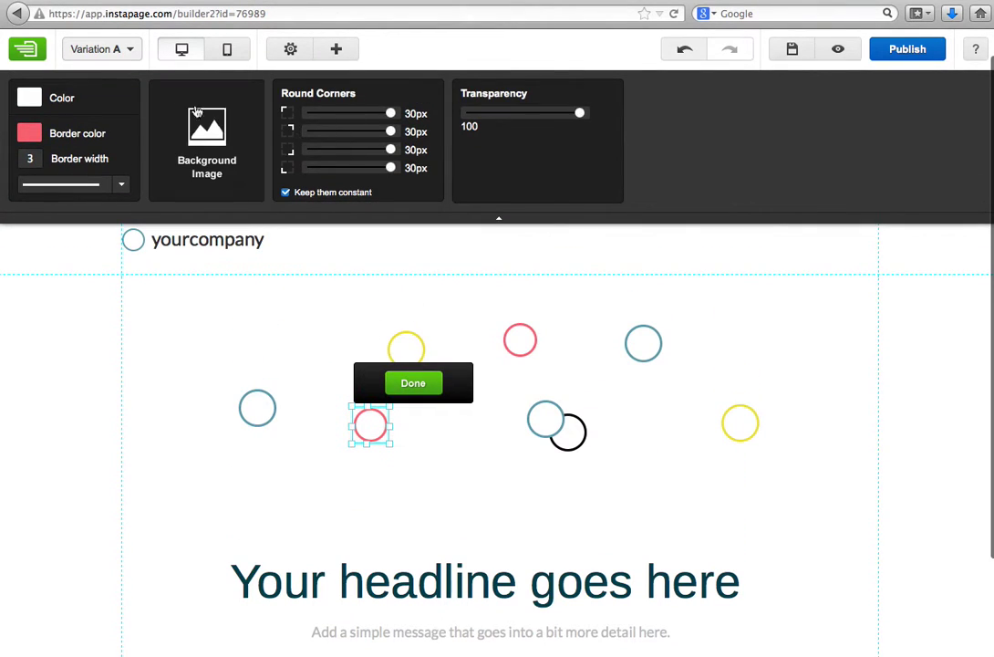
{"action": "mouse_move", "coordinate": [390, 113]}
{"action": "left_mouse_down"}
{"action": "mouse_move", "coordinate": [357, 112]}
{"action": "mouse_move", "coordinate": [409, 113]}
{"action": "left_mouse_up"}
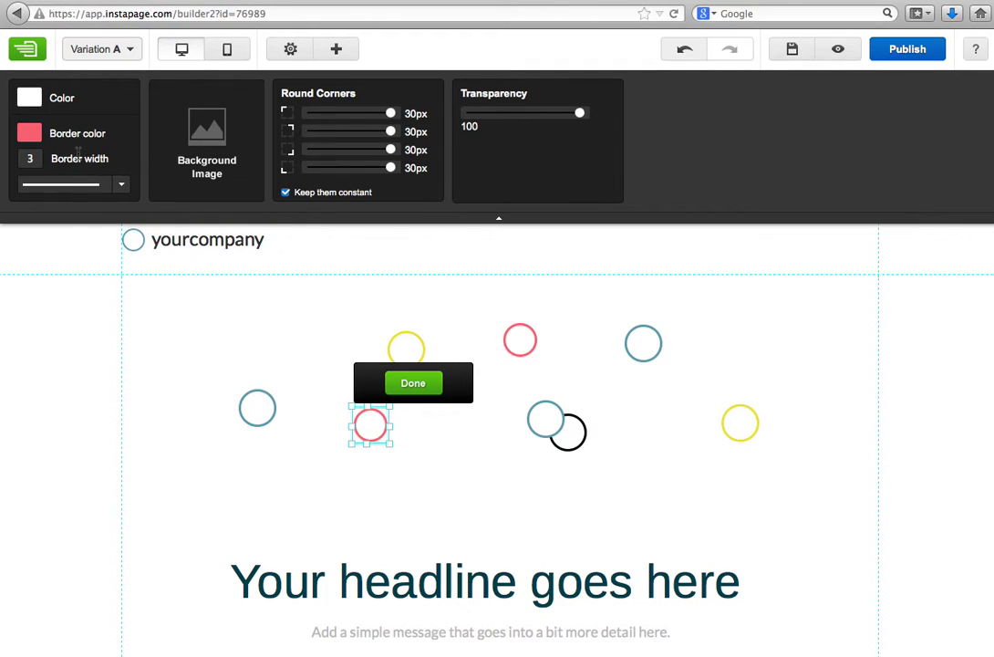
{"action": "left_click", "coordinate": [30, 132]}
{"action": "mouse_move", "coordinate": [150, 217]}
{"action": "left_mouse_down"}
{"action": "mouse_move", "coordinate": [151, 229]}
{"action": "mouse_move", "coordinate": [151, 222]}
{"action": "left_mouse_up"}
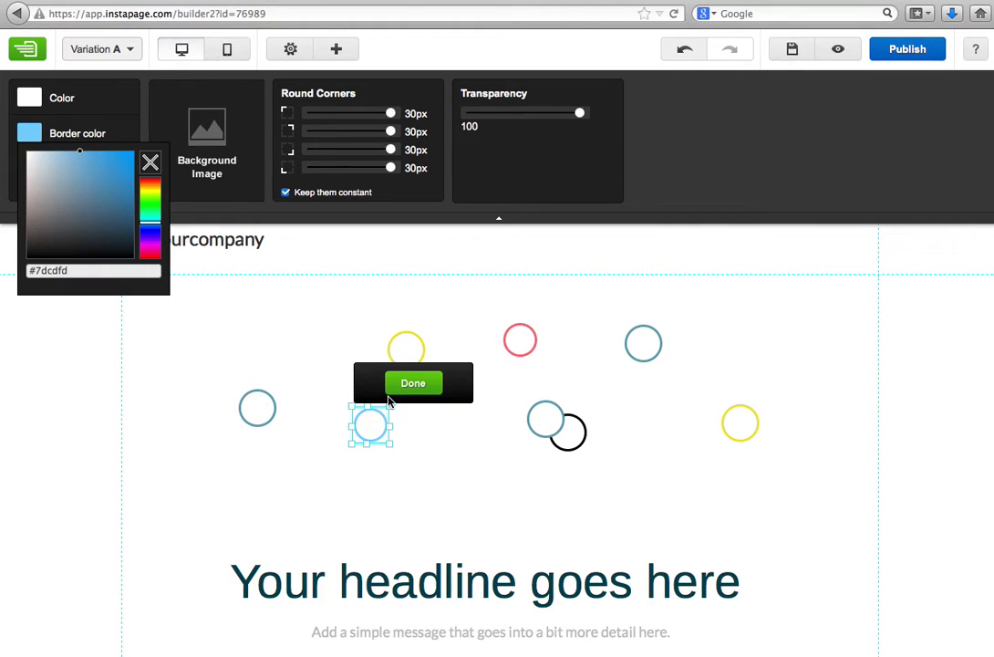
{"action": "left_click", "coordinate": [408, 377]}
Step: Move the light blue circle down and to the right, closer to the headline, and deselect it
{"action": "left_click_drag", "start_coordinate": [385, 300], "coordinate": [436, 338]}
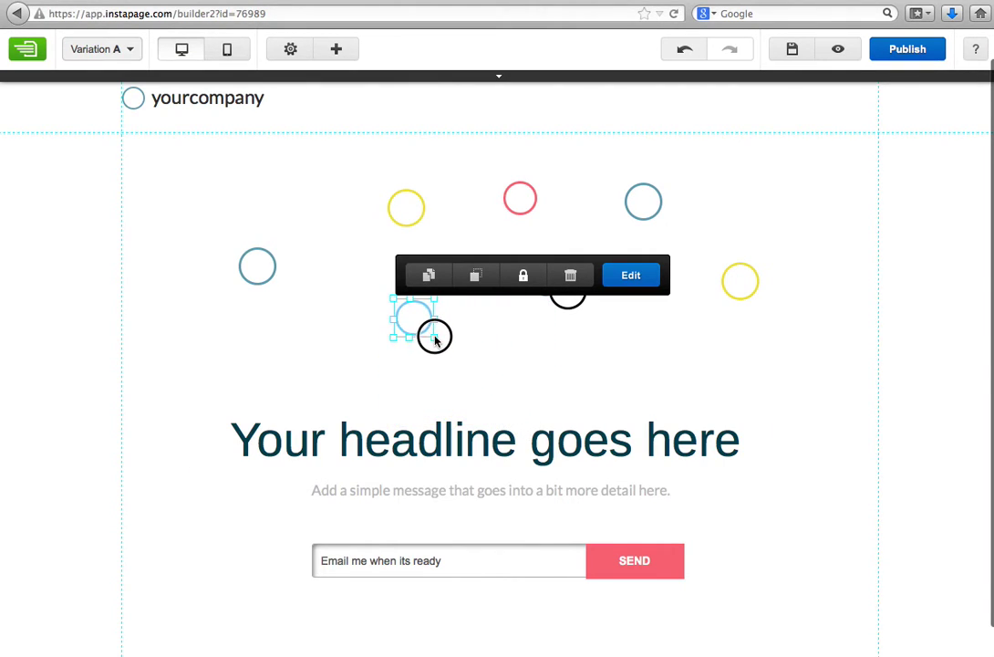
{"action": "left_click", "coordinate": [562, 355]}
{"action": "scroll", "coordinate": [431, 429], "scroll_direction": "down", "scroll_amount": 1}
{"action": "scroll", "coordinate": [438, 502], "scroll_direction": "up", "scroll_amount": 1}
Step: Open the "Email me when its ready" form for editing and check its confirmation settings
{"action": "left_click", "coordinate": [447, 558]}
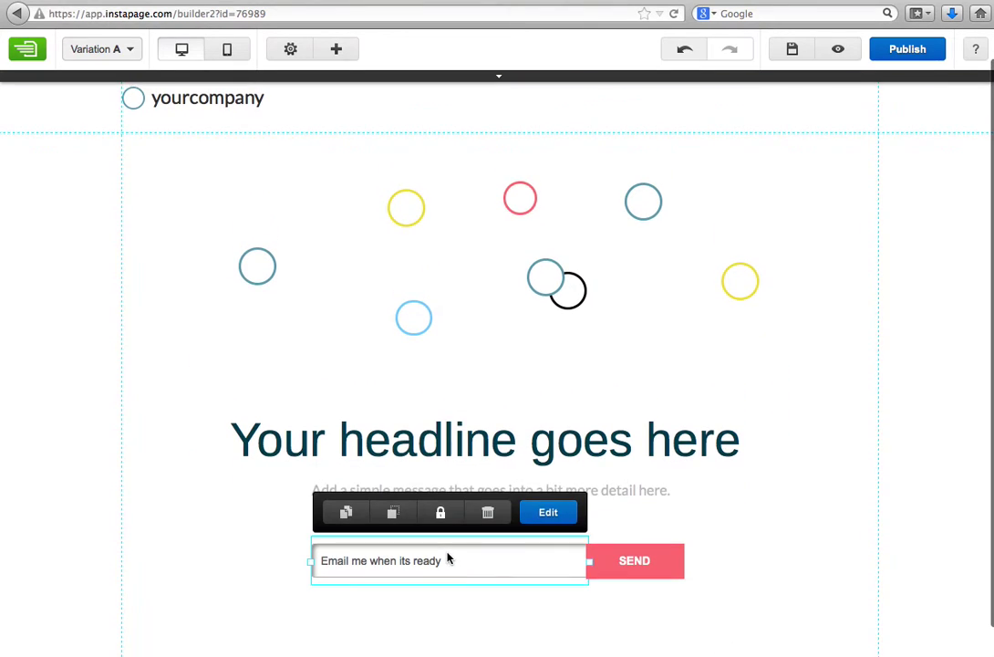
{"action": "left_click", "coordinate": [548, 517]}
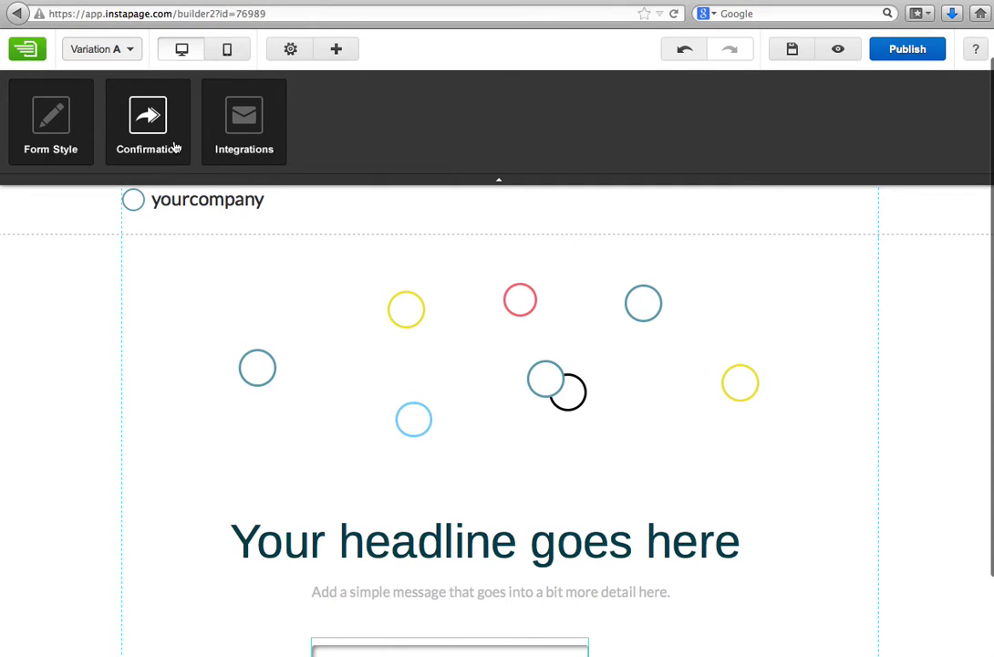
{"action": "scroll", "coordinate": [364, 527], "scroll_direction": "down", "scroll_amount": 3}
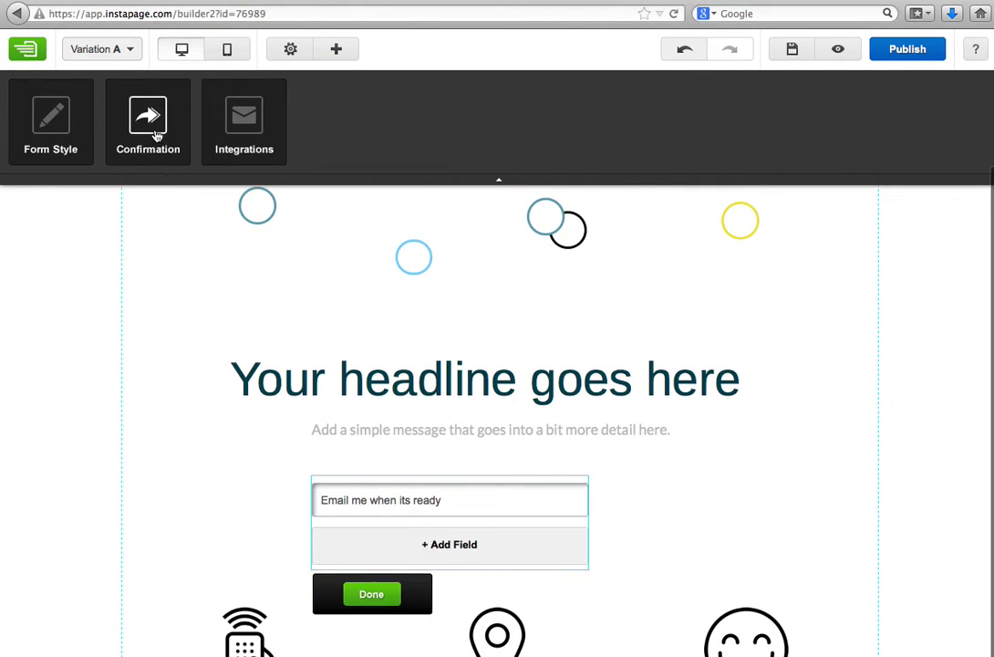
{"action": "left_click", "coordinate": [156, 135]}
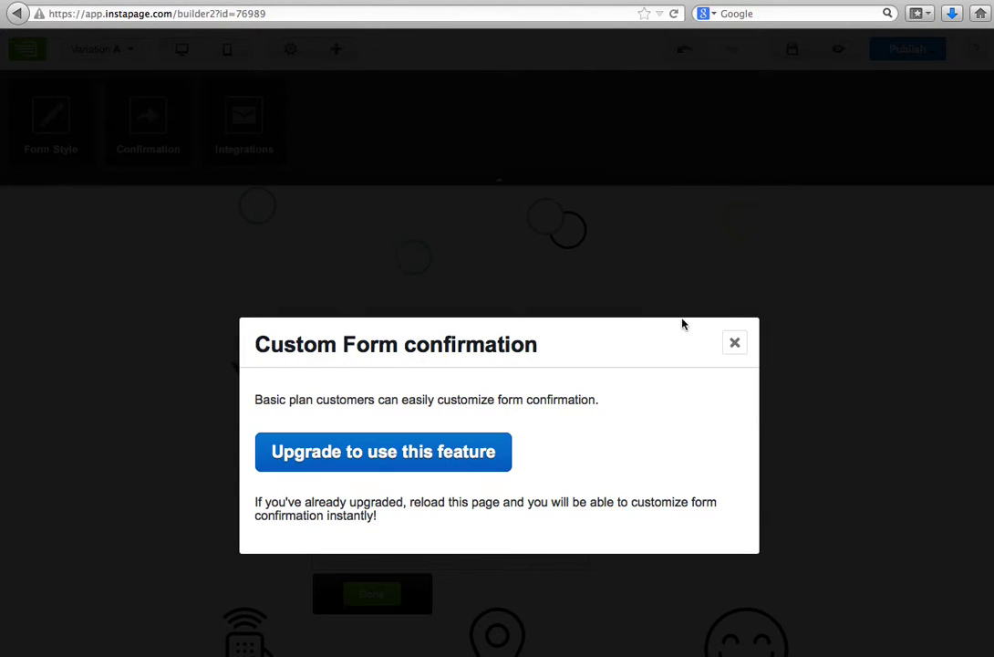
{"action": "left_click", "coordinate": [735, 344]}
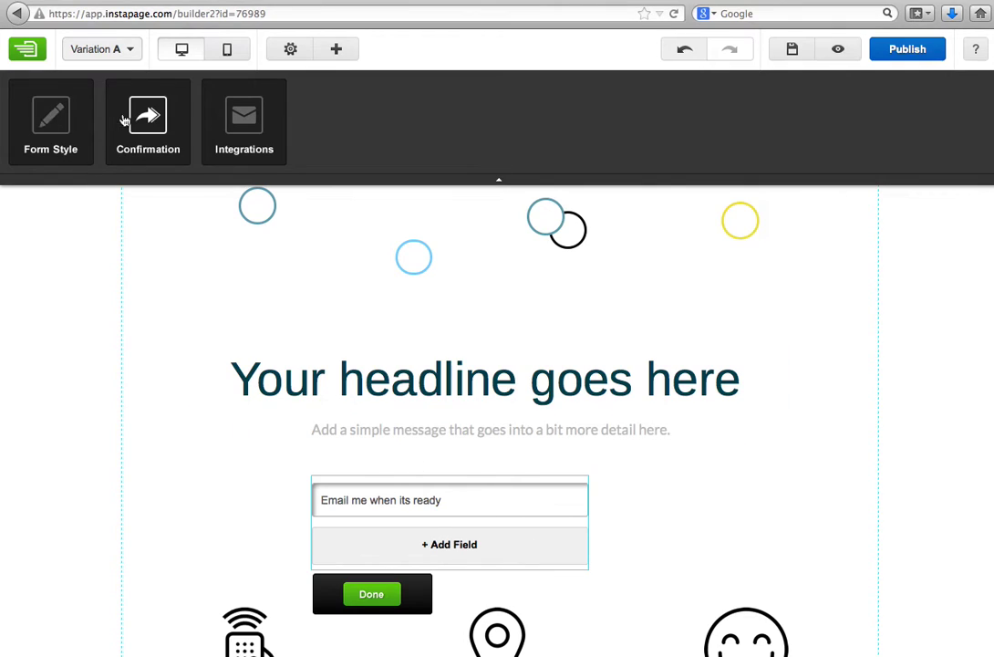
Step: View the email form's style options and finish editing the form
{"action": "left_click", "coordinate": [36, 109]}
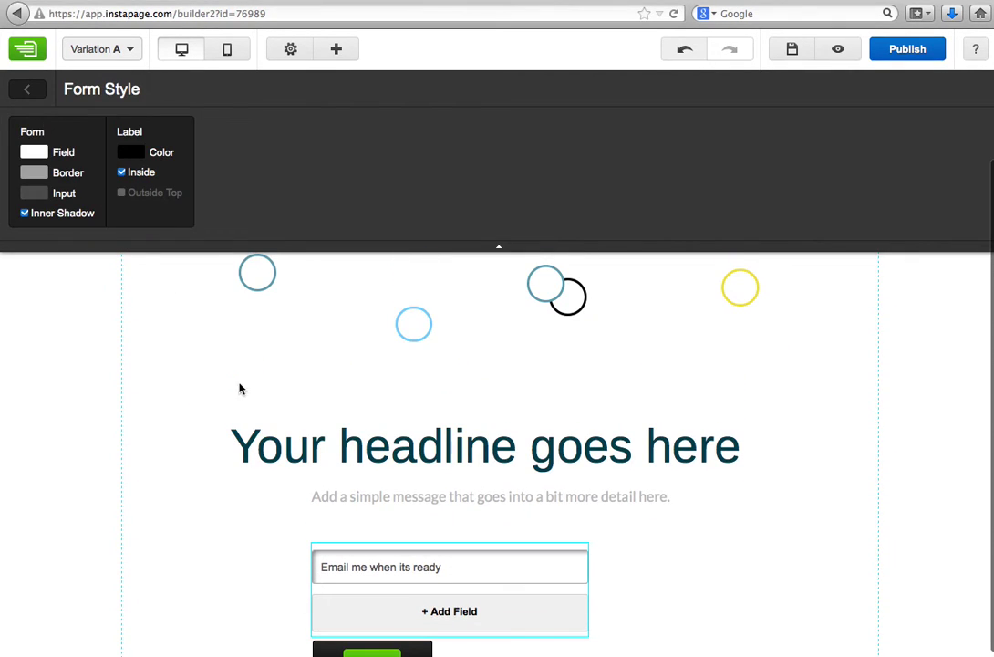
{"action": "scroll", "coordinate": [324, 455], "scroll_direction": "down", "scroll_amount": 1}
{"action": "mouse_move", "coordinate": [587, 520]}
{"action": "left_mouse_down"}
{"action": "mouse_move", "coordinate": [606, 514]}
{"action": "mouse_move", "coordinate": [589, 511]}
{"action": "left_mouse_up"}
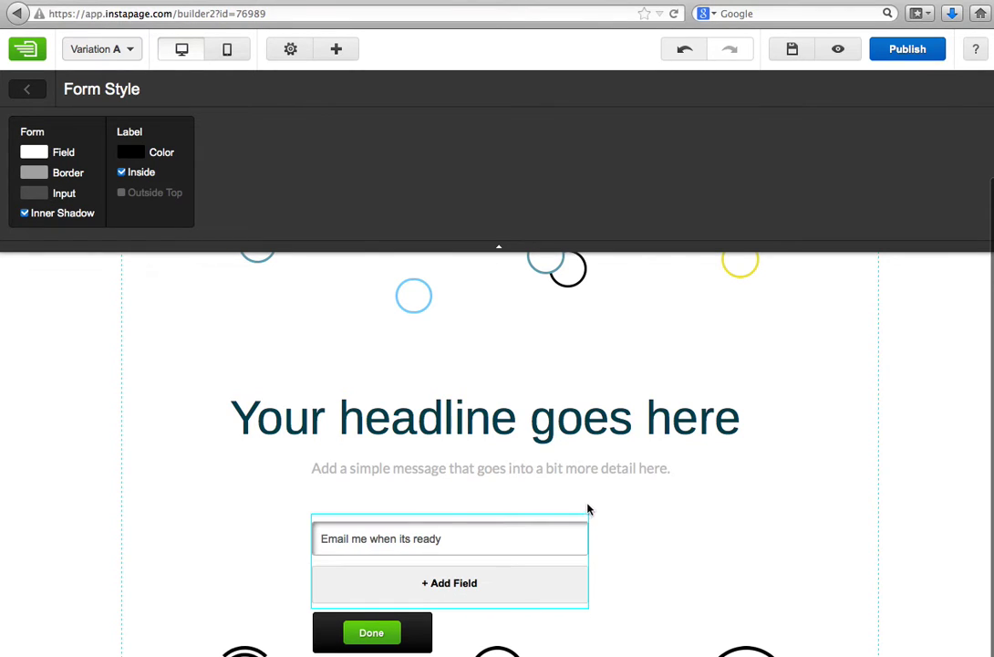
{"action": "left_click", "coordinate": [490, 584]}
{"action": "left_click", "coordinate": [388, 636]}
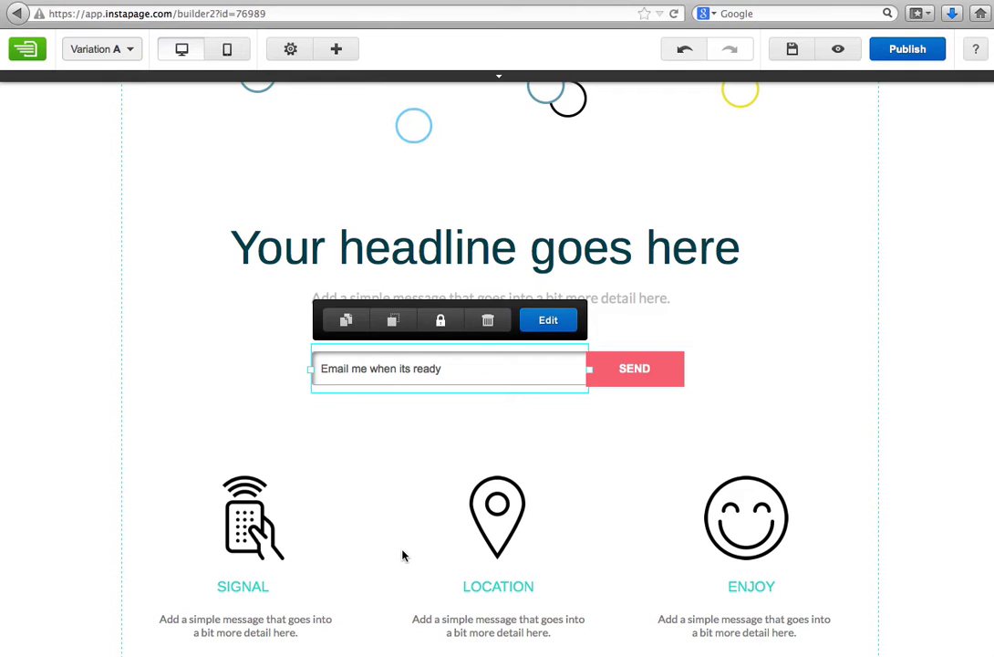
{"action": "left_click", "coordinate": [117, 407]}
Step: Nudge the headline, replace its text with "Schedule a Free Consultation" and widen its box so the text fits on one line
{"action": "scroll", "coordinate": [123, 408], "scroll_direction": "up", "scroll_amount": 5}
{"action": "left_click_drag", "start_coordinate": [435, 478], "coordinate": [443, 488]}
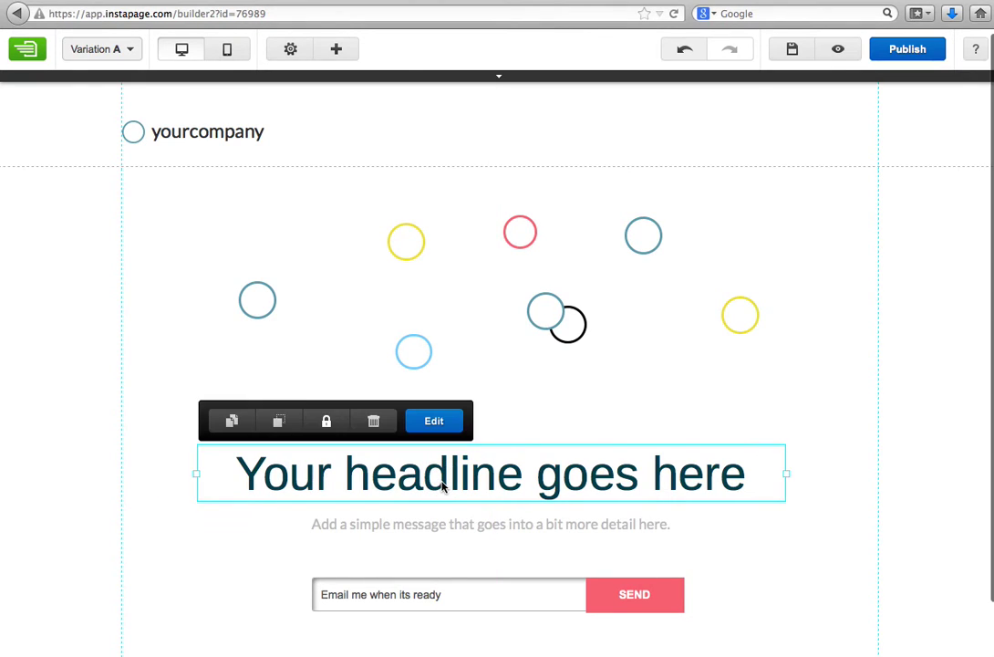
{"action": "double_click", "coordinate": [391, 473]}
{"action": "left_click_drag", "start_coordinate": [241, 455], "coordinate": [744, 459]}
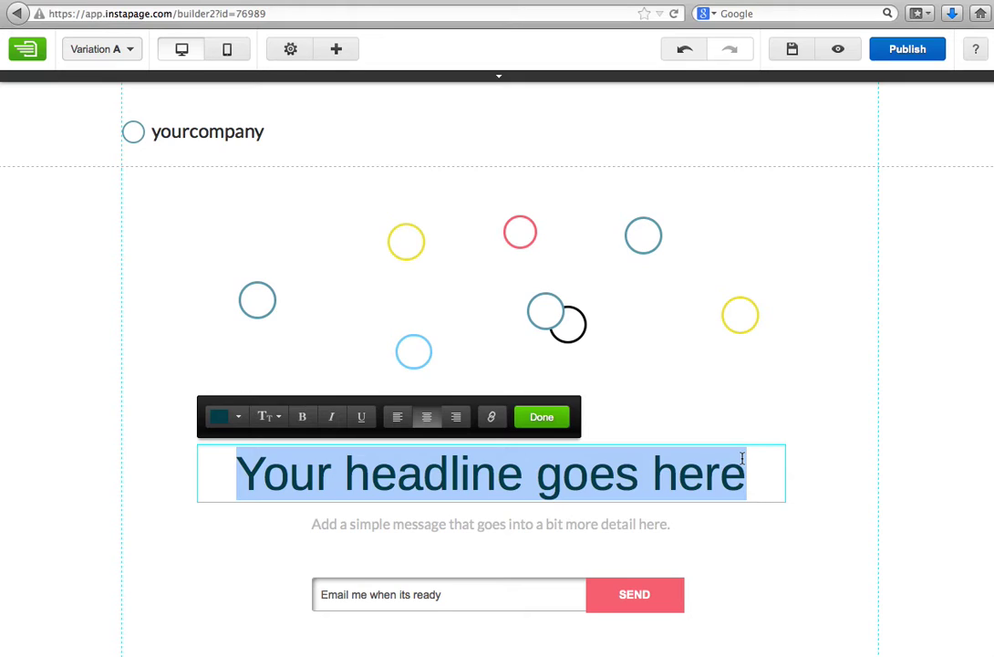
{"action": "type", "text": "SChedu"}
{"action": "key", "text": "BackSpace"}
{"action": "key", "text": "BackSpace"}
{"action": "key", "text": "BackSpace"}
{"action": "key", "text": "BackSpace"}
{"action": "key", "text": "BackSpace"}
{"action": "type", "text": "ch"}
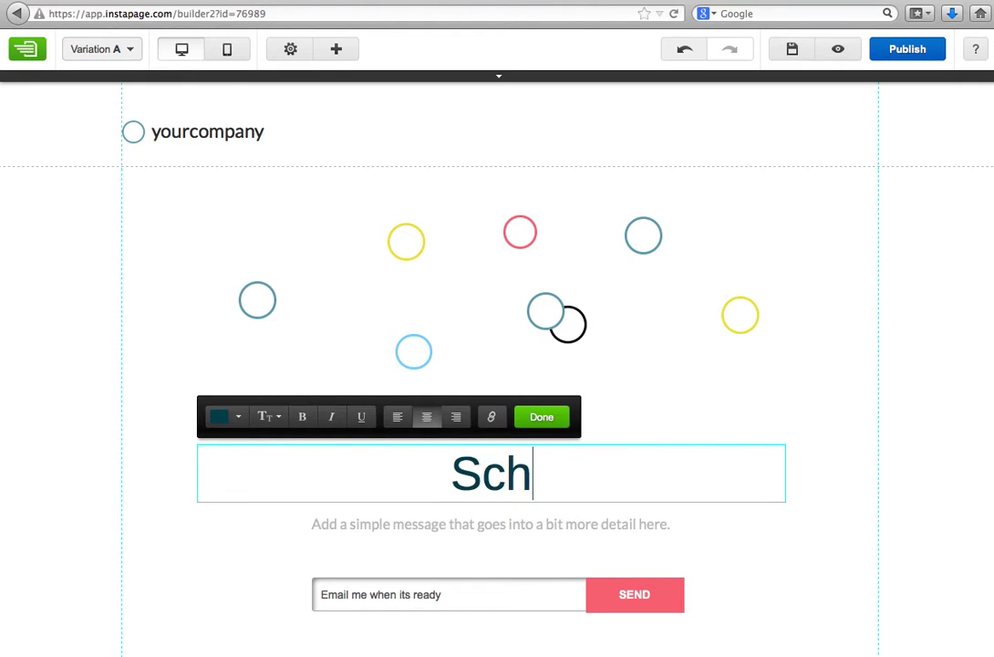
{"action": "type", "text": "edule a Fr"}
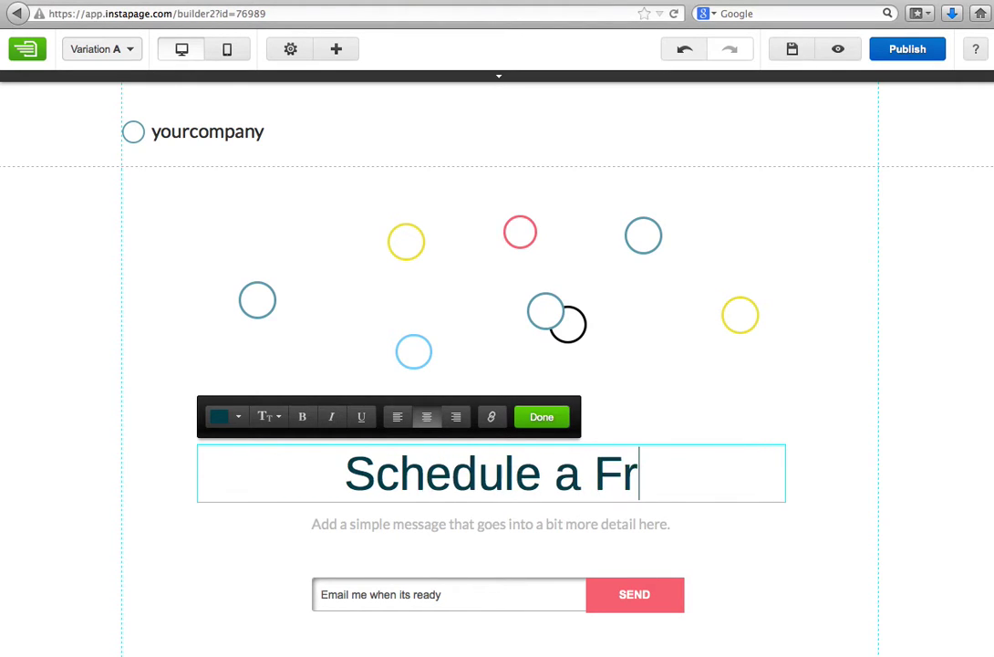
{"action": "type", "text": "ee Consultation"}
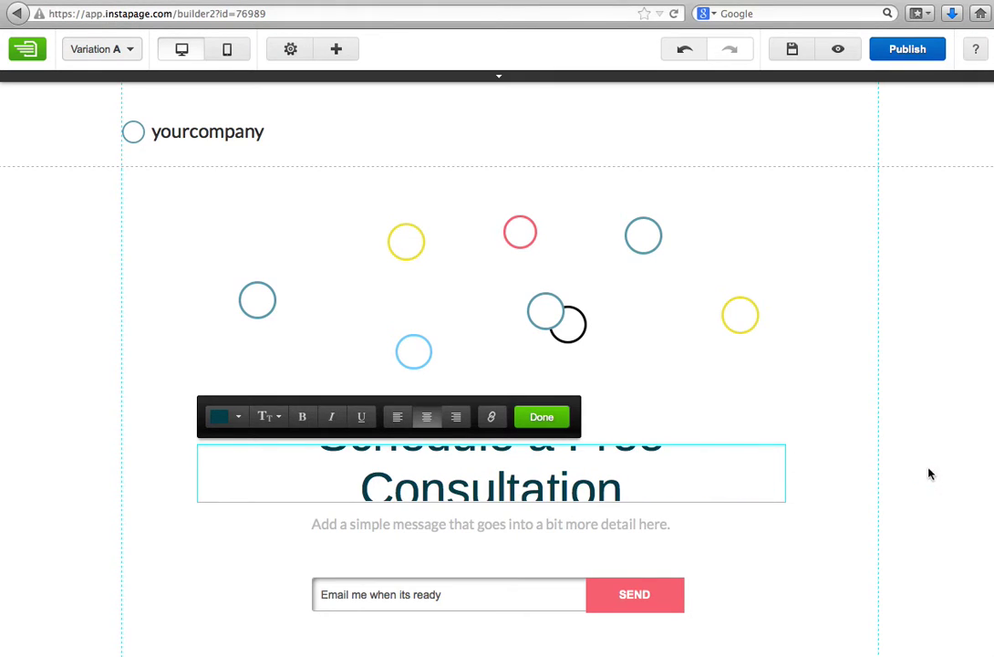
{"action": "left_click", "coordinate": [731, 452]}
{"action": "left_click", "coordinate": [764, 434]}
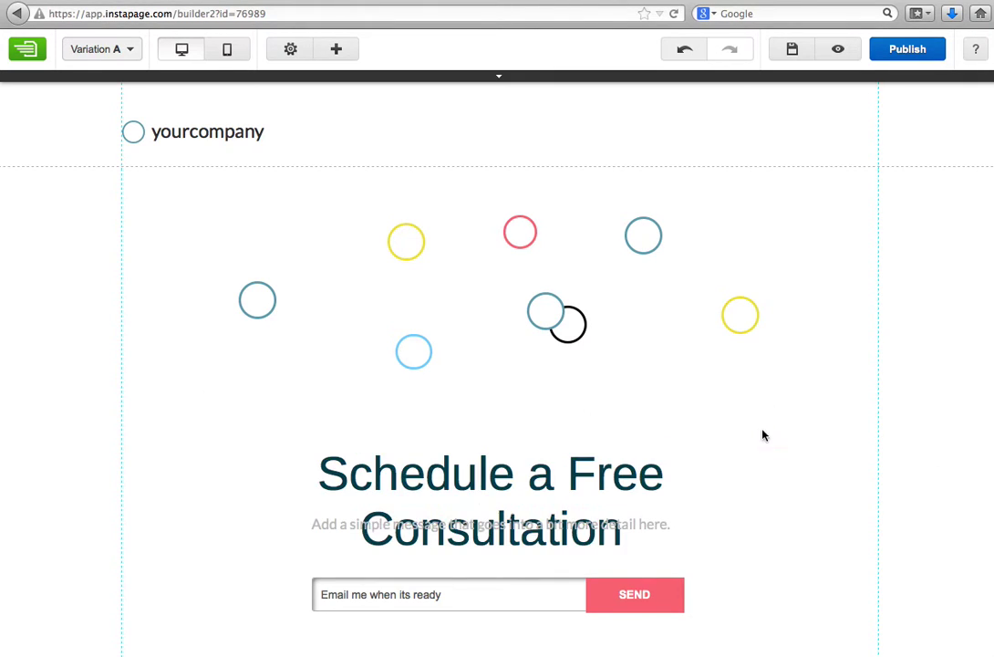
{"action": "left_click", "coordinate": [778, 493]}
{"action": "left_click_drag", "start_coordinate": [786, 498], "coordinate": [846, 497]}
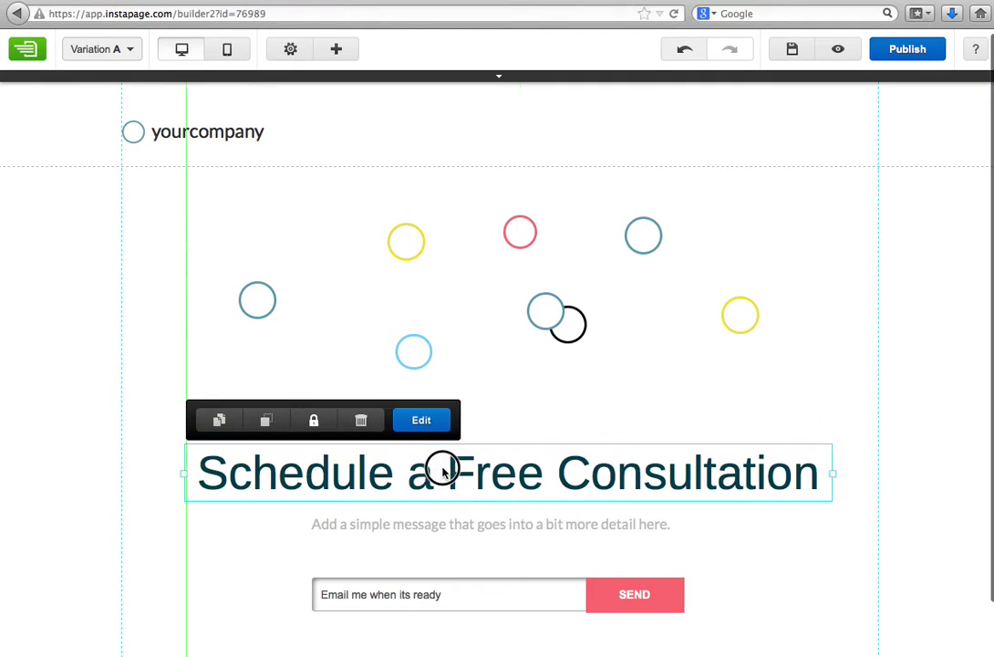
Step: Look through the headline's font size, colour and bold options, and finish editing it
{"action": "left_click", "coordinate": [431, 418]}
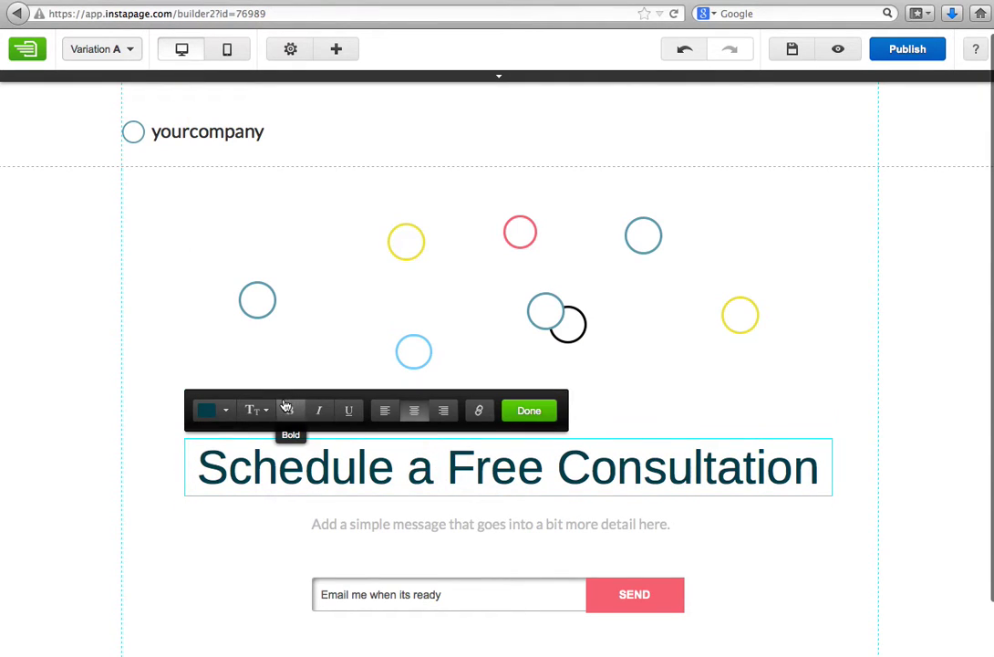
{"action": "left_click", "coordinate": [259, 411]}
{"action": "left_click", "coordinate": [256, 492]}
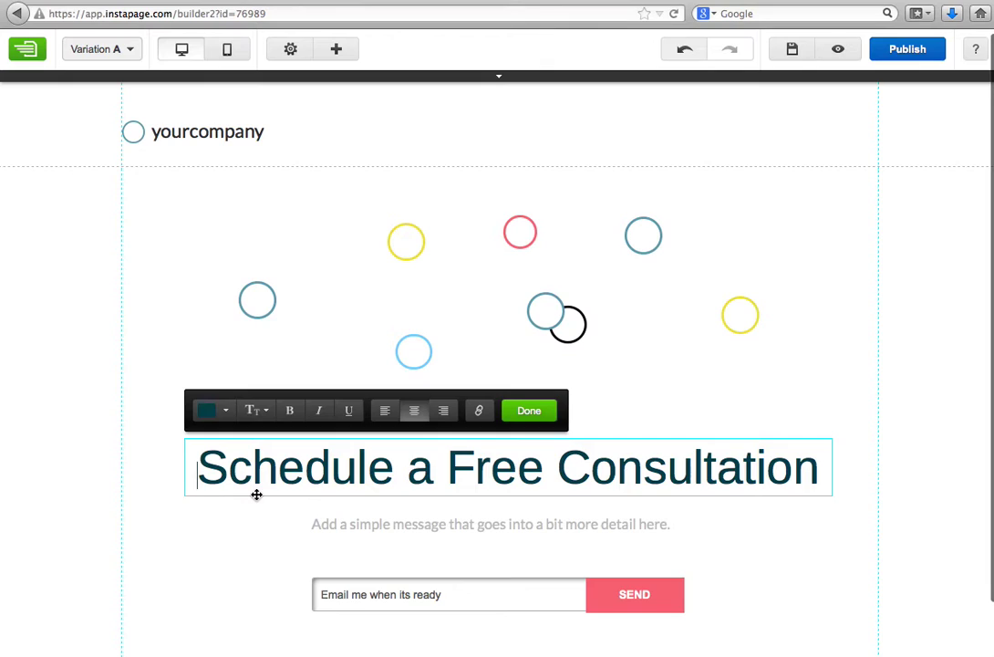
{"action": "left_click", "coordinate": [227, 413]}
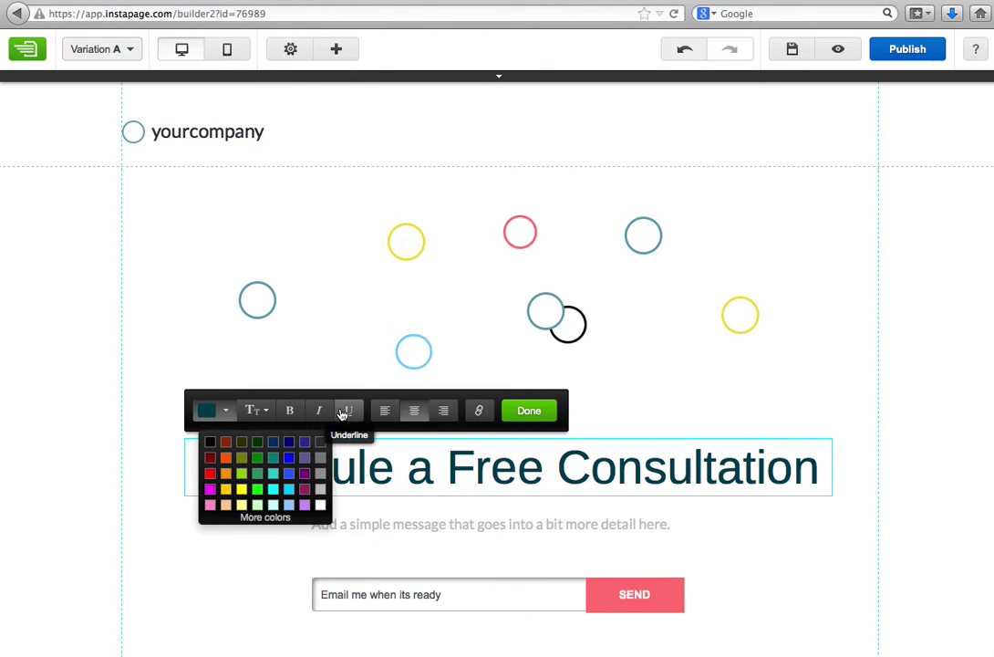
{"action": "left_click", "coordinate": [290, 413]}
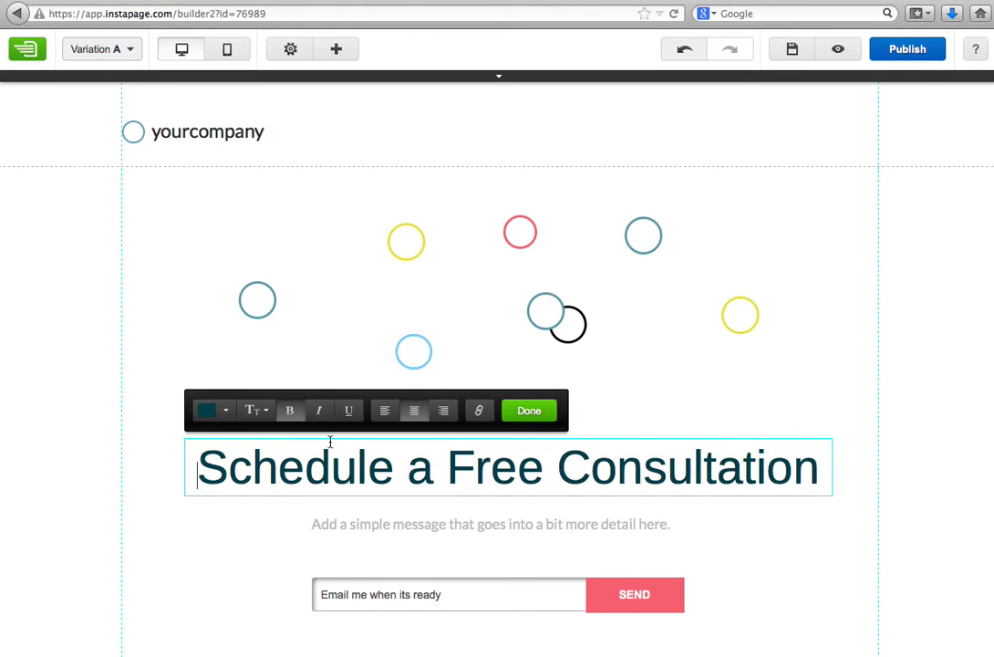
{"action": "left_click", "coordinate": [257, 413]}
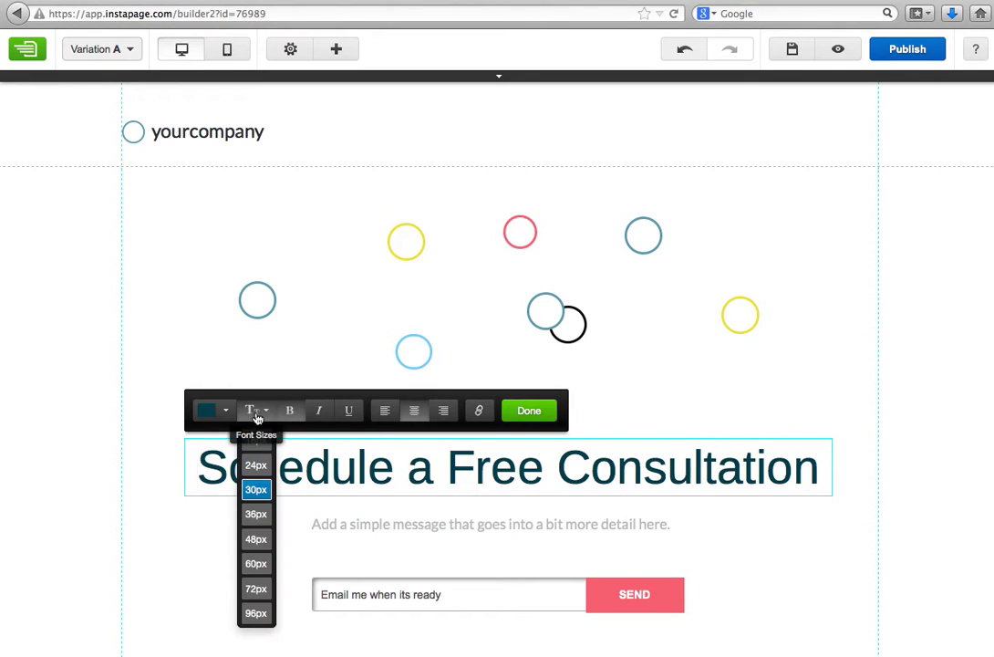
{"action": "left_click", "coordinate": [537, 411]}
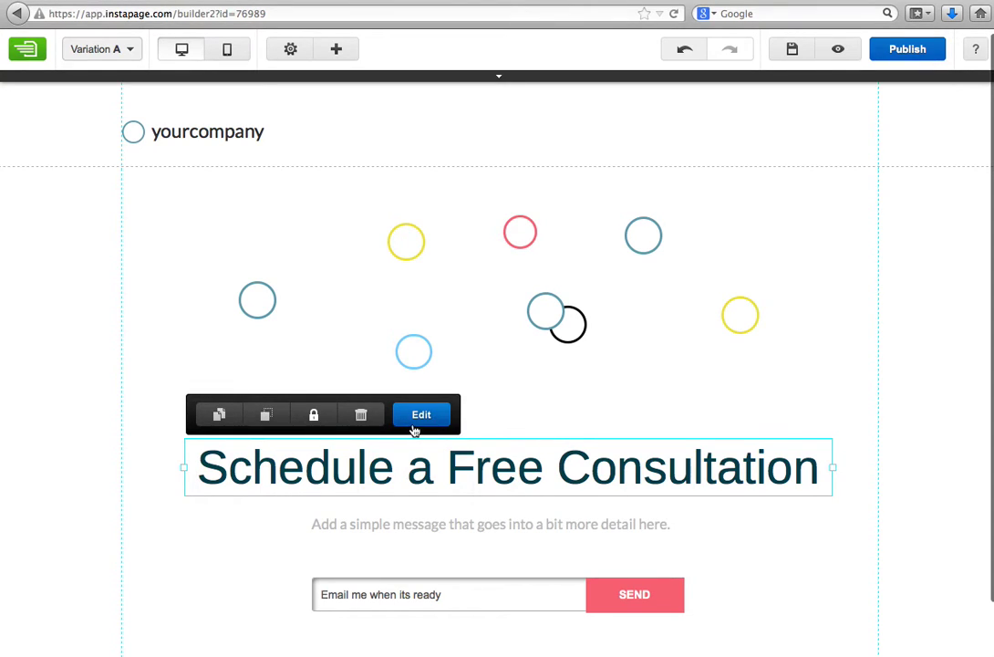
Step: Move the "Email me when its ready" form up slightly, closer to the message under the headline, and deselect it
{"action": "left_click", "coordinate": [433, 578]}
{"action": "left_click_drag", "start_coordinate": [432, 570], "coordinate": [434, 553]}
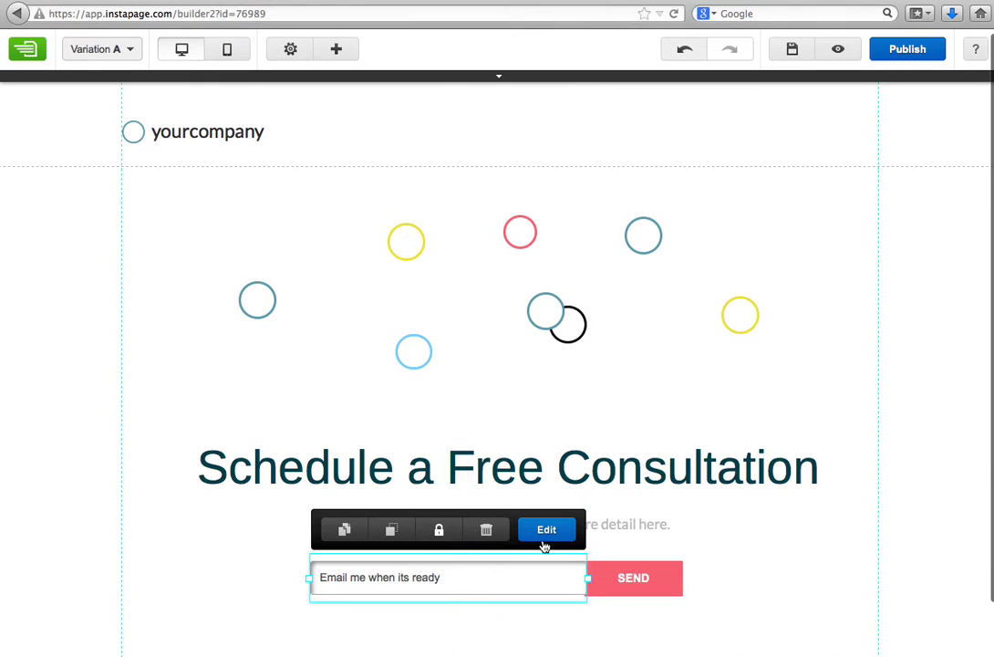
{"action": "left_click", "coordinate": [587, 396]}
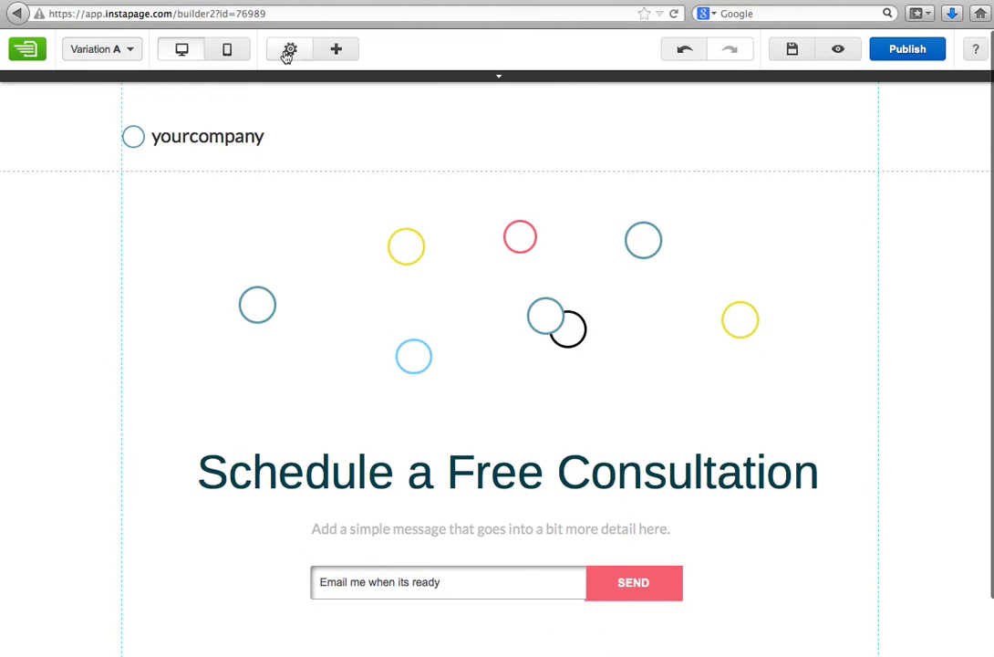
Step: Add a video element to the page and place it over the circles above the start of the headline
{"action": "scroll", "coordinate": [335, 58], "scroll_direction": "down", "scroll_amount": 1}
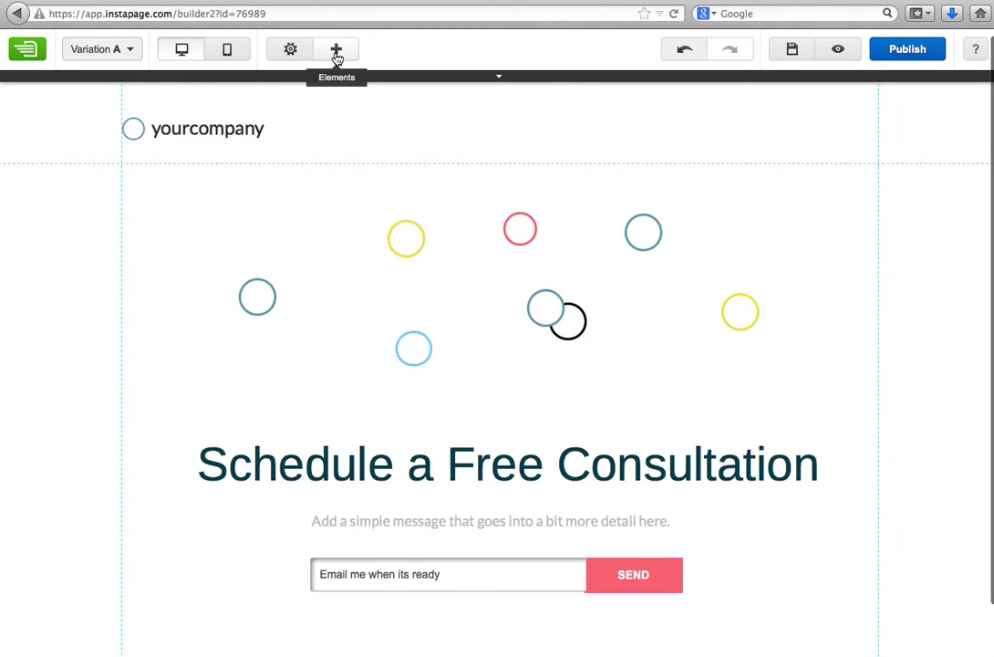
{"action": "left_click", "coordinate": [336, 51]}
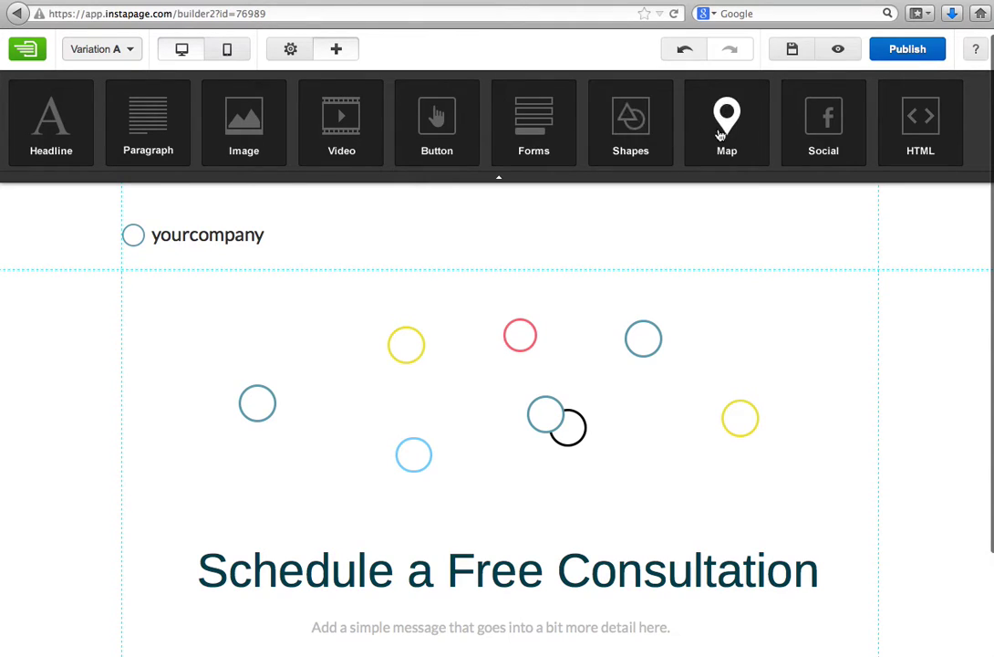
{"action": "left_click", "coordinate": [354, 128]}
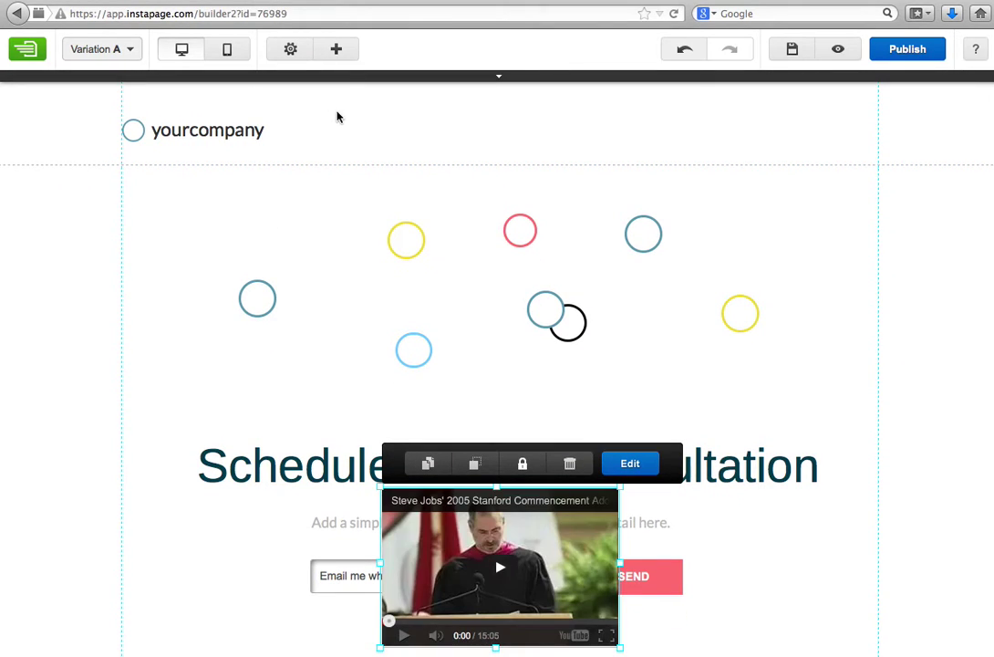
{"action": "left_click_drag", "start_coordinate": [484, 514], "coordinate": [301, 301]}
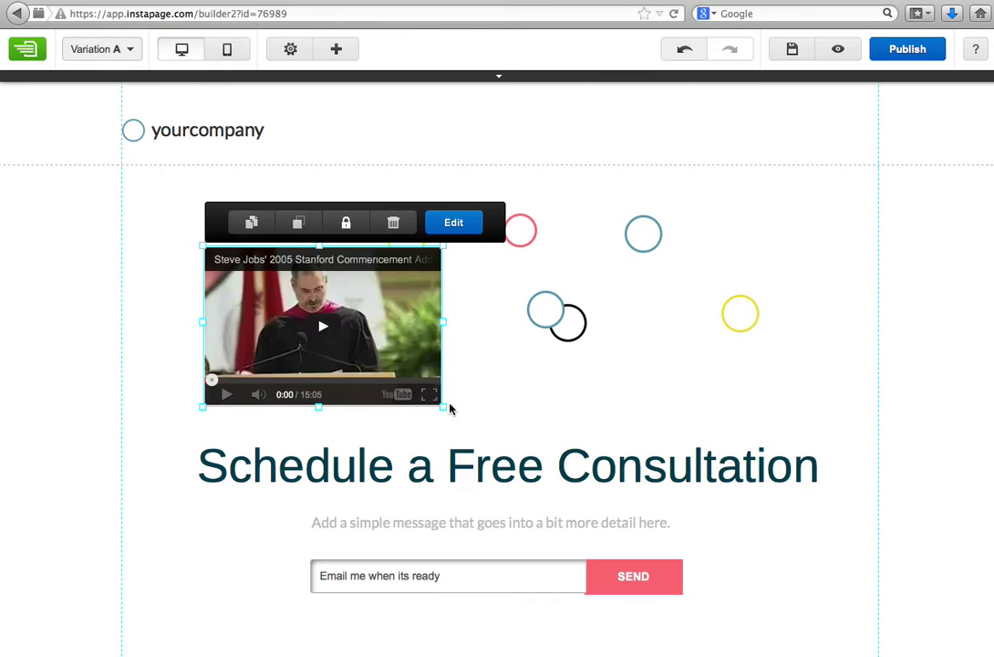
Step: Enlarge the video proportionally, keeping it clear of the headline
{"action": "left_click_drag", "start_coordinate": [444, 408], "coordinate": [503, 430]}
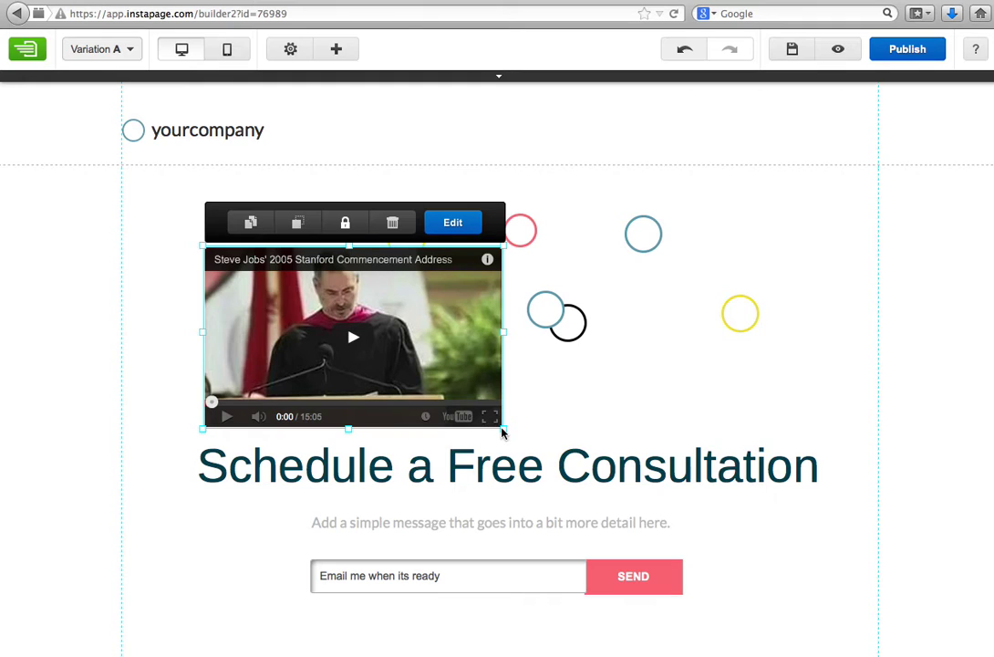
{"action": "mouse_move", "coordinate": [505, 432]}
{"action": "left_mouse_down"}
{"action": "mouse_move", "coordinate": [486, 417]}
{"action": "mouse_move", "coordinate": [486, 427]}
{"action": "mouse_move", "coordinate": [496, 418]}
{"action": "left_mouse_up"}
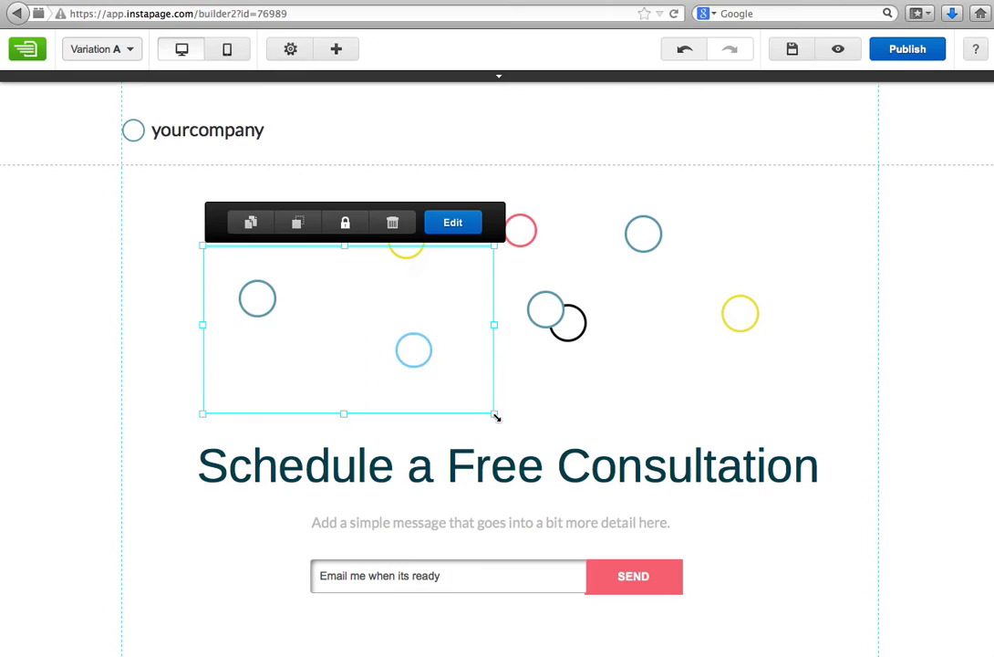
{"action": "scroll", "coordinate": [493, 416], "scroll_direction": "up", "scroll_amount": 1}
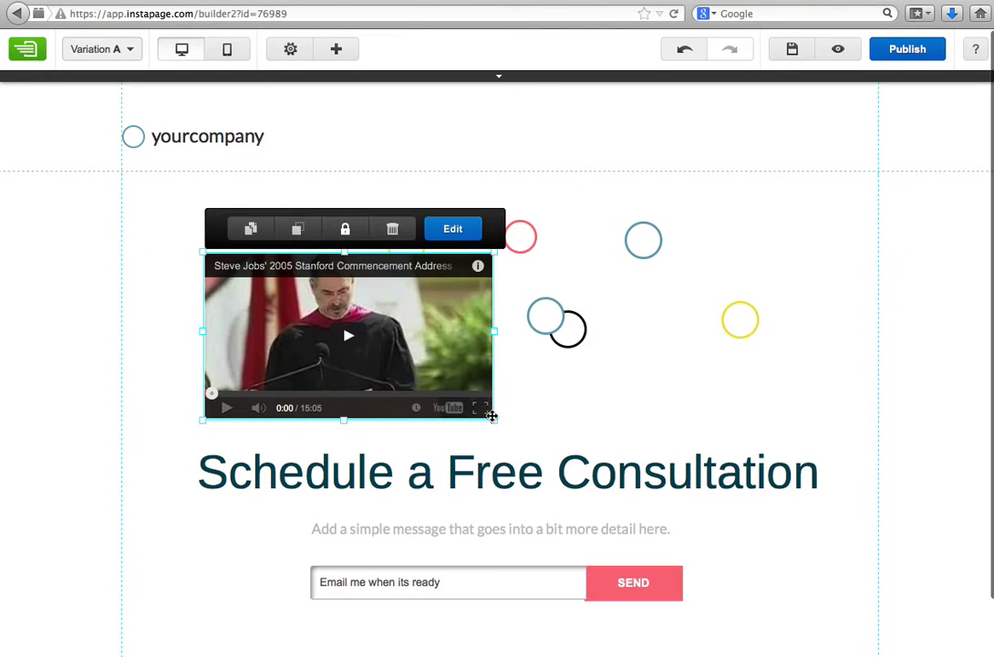
Step: Examine the video's link, progress bar and auto start settings, and finish editing the video
{"action": "left_click", "coordinate": [461, 236]}
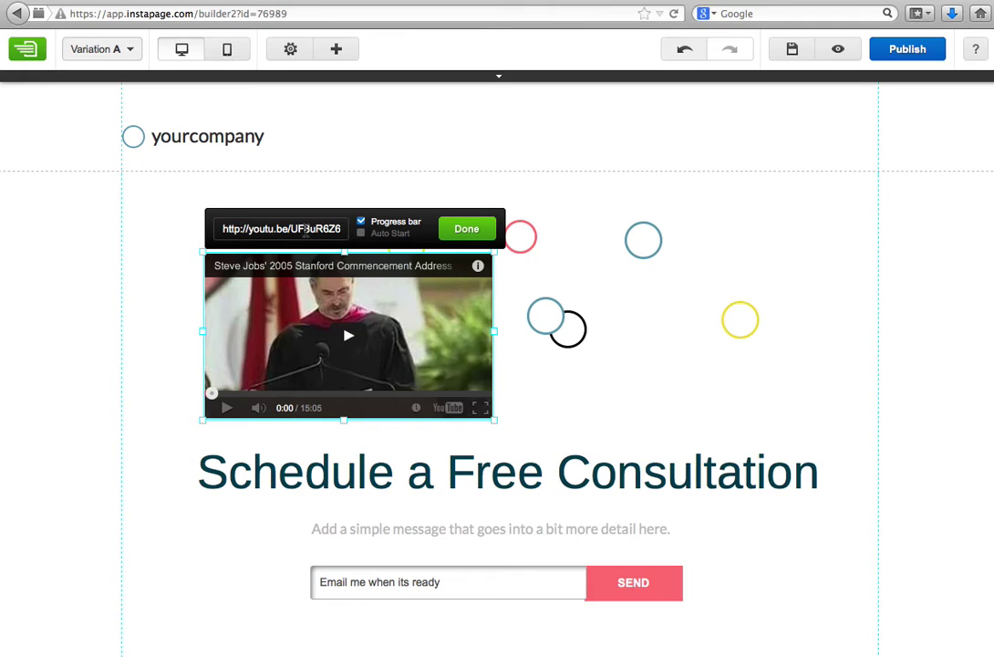
{"action": "left_click", "coordinate": [362, 222]}
{"action": "triple_click", "coordinate": [298, 228]}
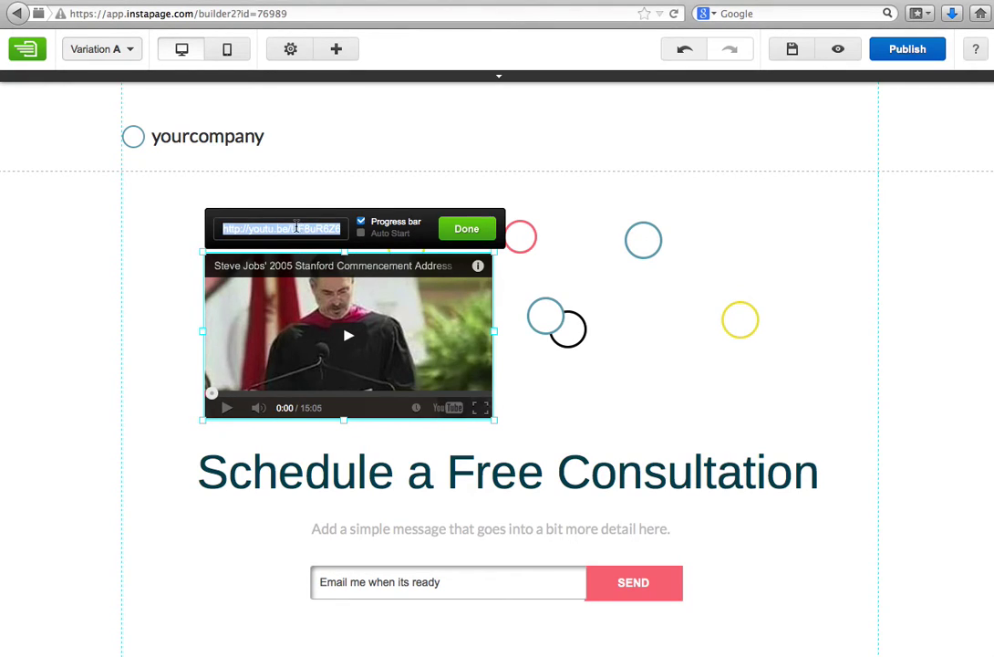
{"action": "left_click", "coordinate": [297, 228]}
{"action": "left_click_drag", "start_coordinate": [232, 228], "coordinate": [346, 228]}
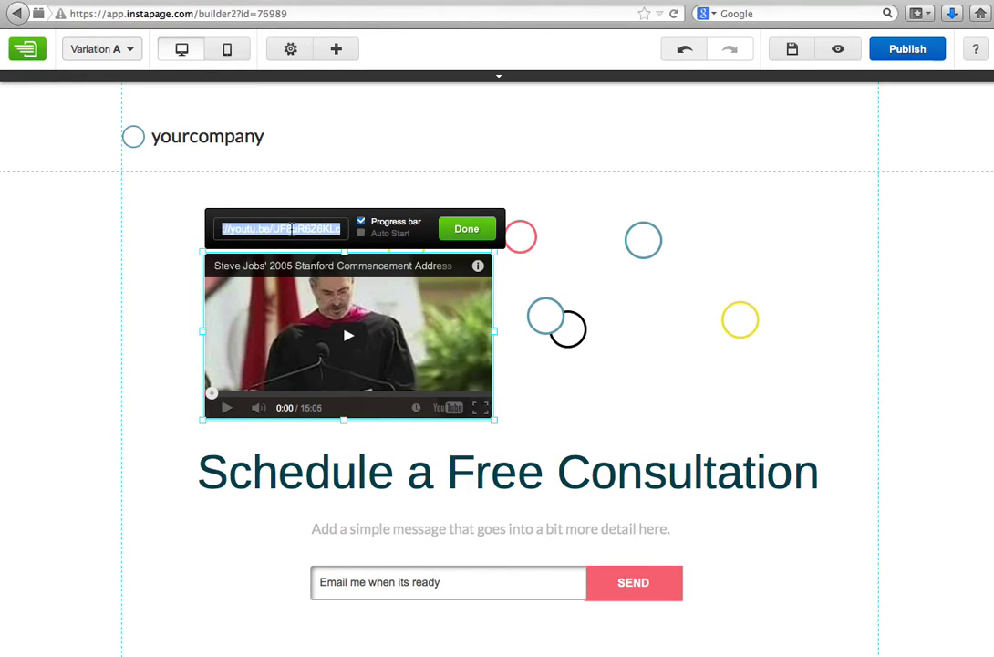
{"action": "left_click", "coordinate": [466, 230]}
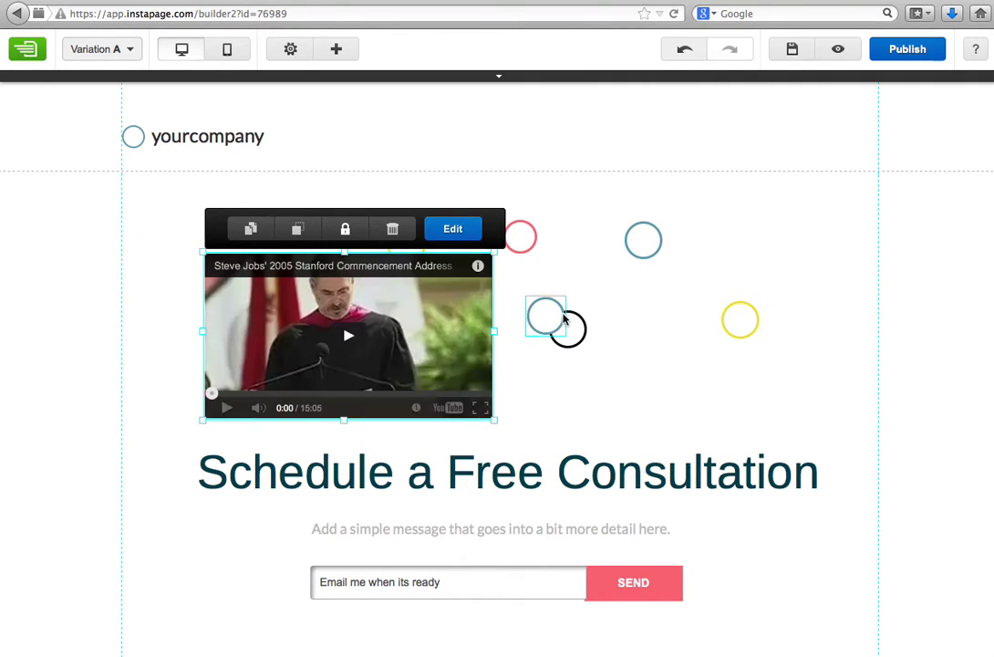
Step: Move the video up and to the left, just below the company logo
{"action": "left_click", "coordinate": [546, 316]}
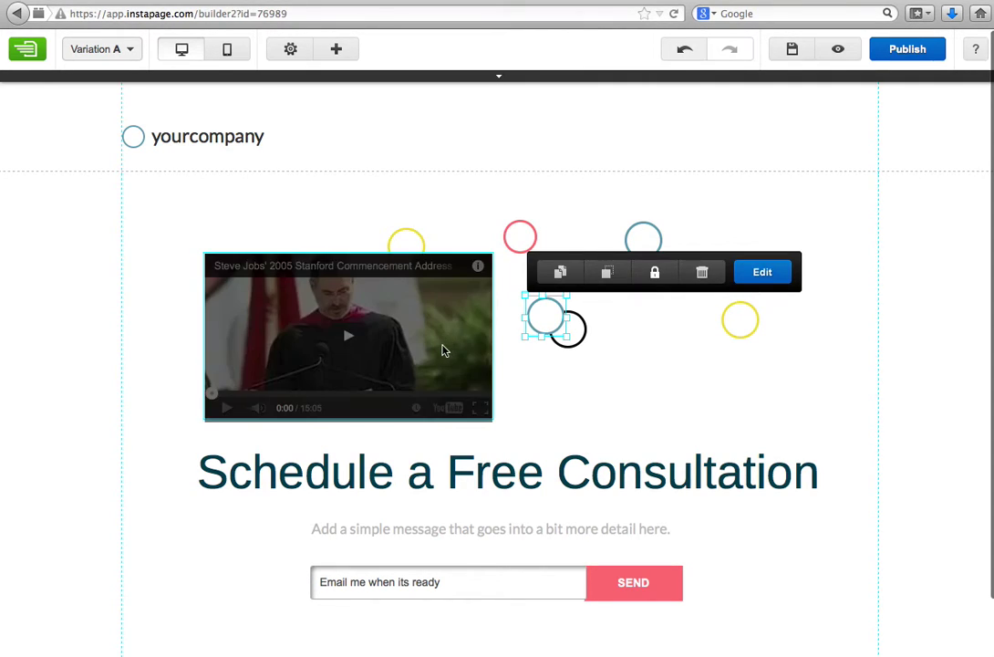
{"action": "left_click_drag", "start_coordinate": [400, 308], "coordinate": [363, 229]}
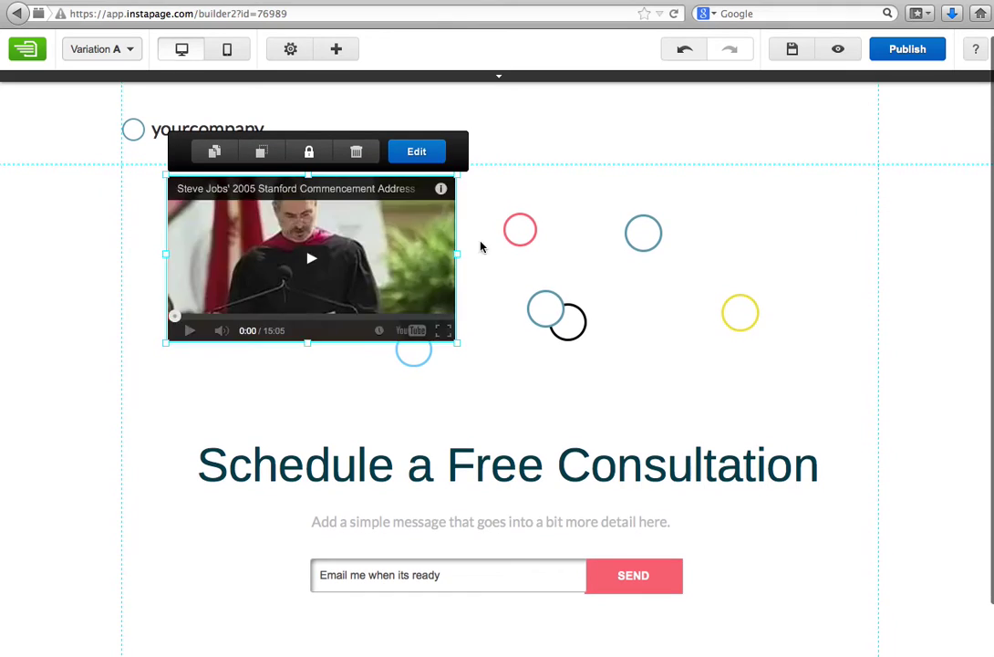
Step: Add a second video to the right of the first and resize it to match the first video's height and alignment
{"action": "left_click", "coordinate": [335, 52]}
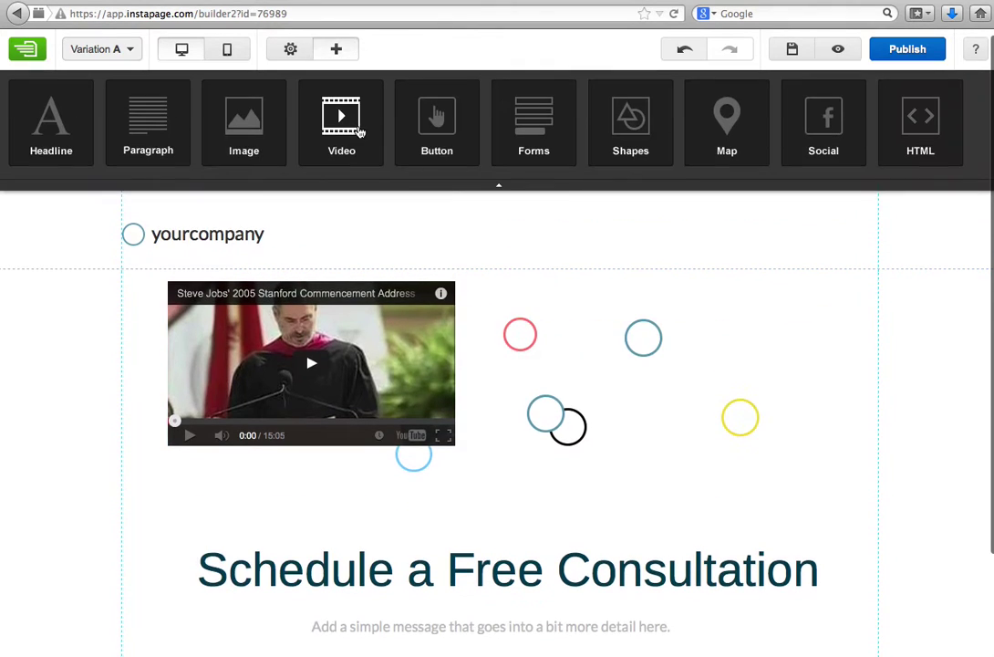
{"action": "left_click", "coordinate": [335, 132]}
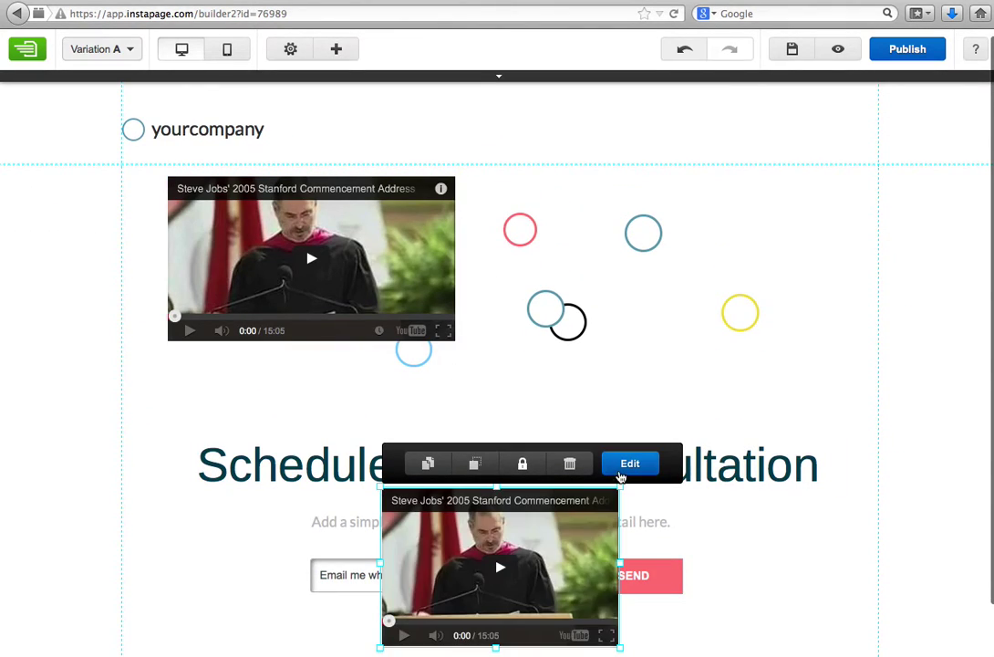
{"action": "left_click_drag", "start_coordinate": [583, 540], "coordinate": [705, 224]}
{"action": "left_click_drag", "start_coordinate": [740, 333], "coordinate": [764, 341]}
{"action": "mouse_move", "coordinate": [657, 298]}
{"action": "left_mouse_down"}
{"action": "mouse_move", "coordinate": [668, 304]}
{"action": "mouse_move", "coordinate": [670, 292]}
{"action": "left_mouse_up"}
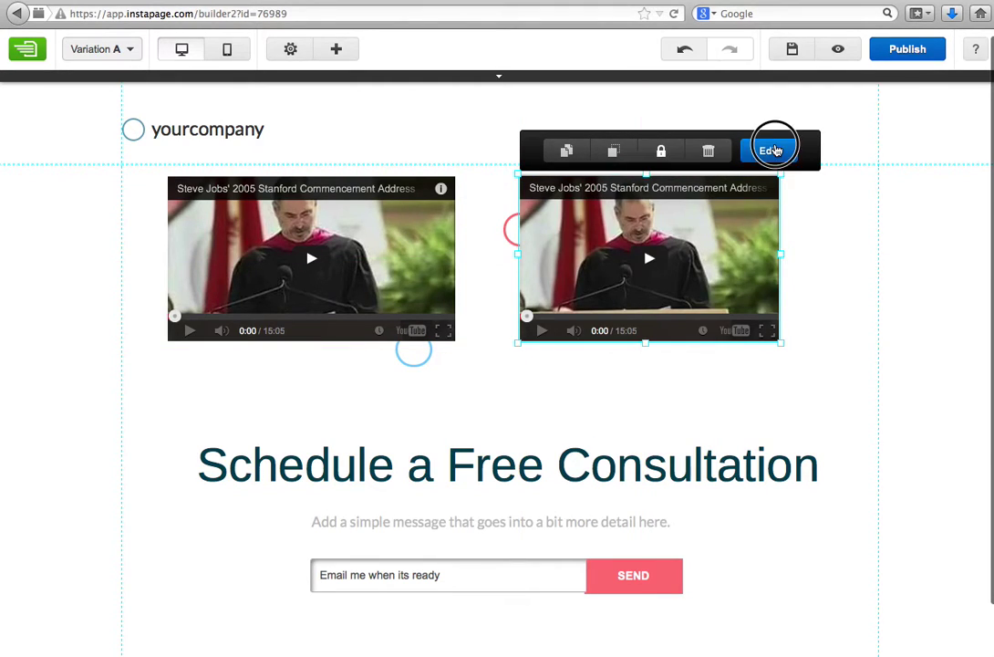
Step: Duplicate the second video and place the copy directly below it
{"action": "left_click", "coordinate": [771, 150]}
{"action": "left_click", "coordinate": [782, 150]}
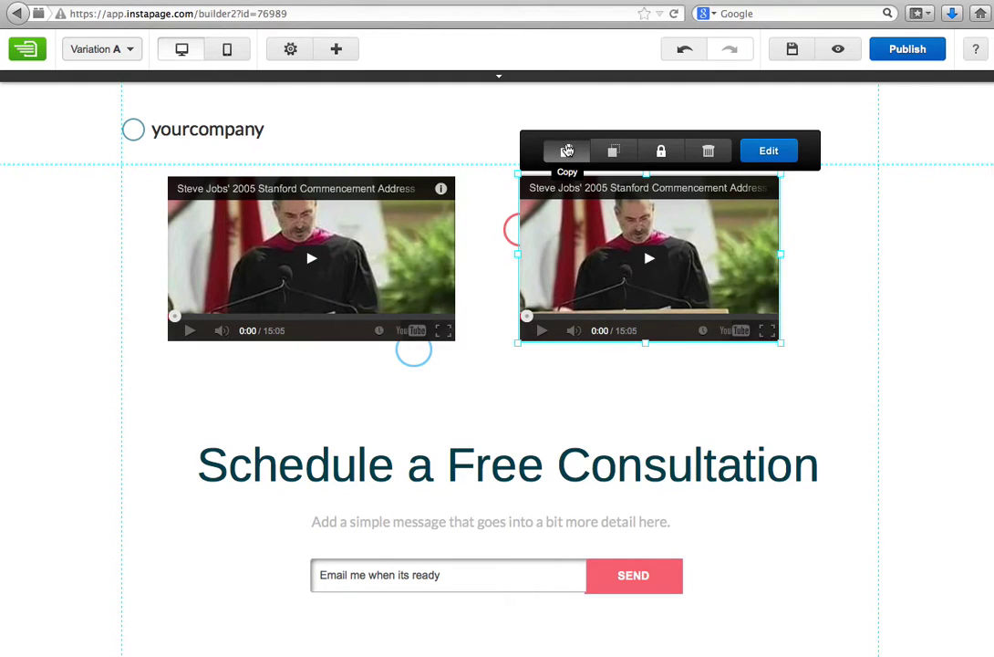
{"action": "left_click", "coordinate": [567, 149]}
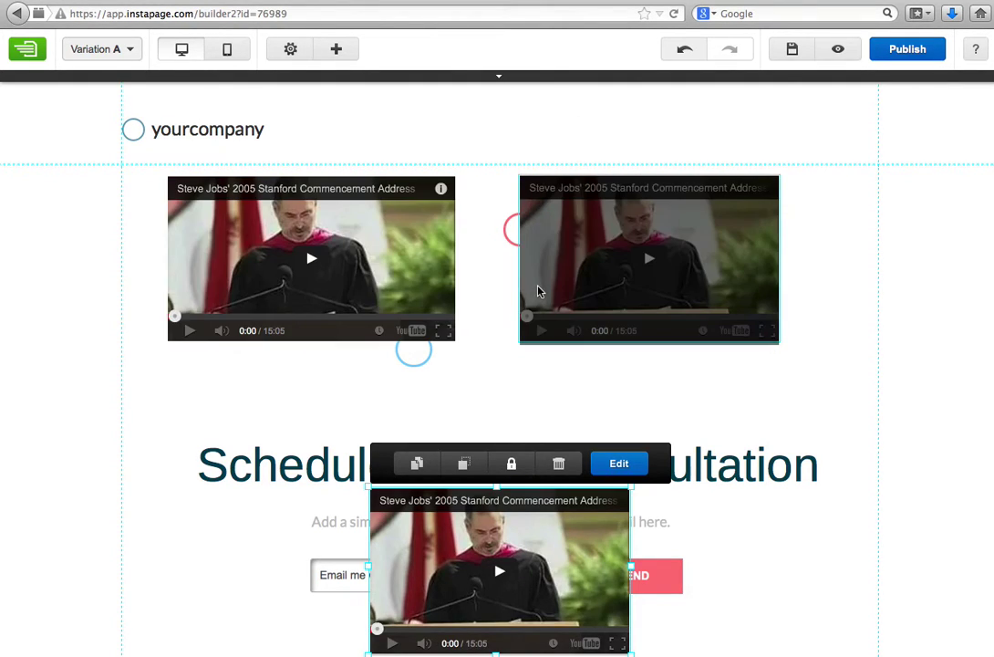
{"action": "left_click_drag", "start_coordinate": [517, 538], "coordinate": [665, 442]}
Step: Delete the original video under the company logo and move the duplicate into its place, level with the other video
{"action": "left_click", "coordinate": [347, 317]}
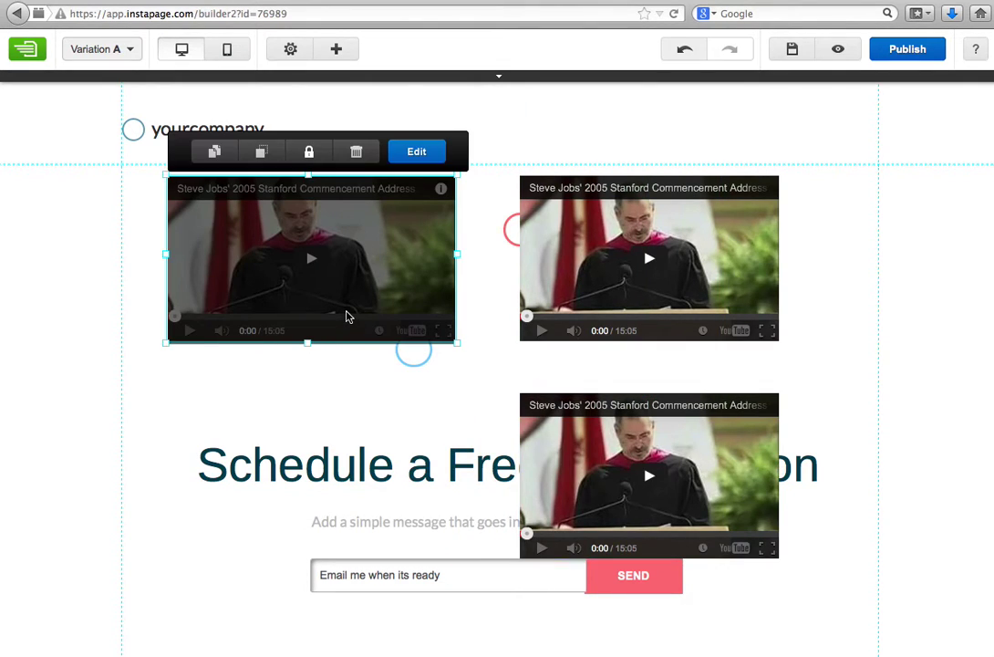
{"action": "left_click", "coordinate": [356, 151]}
{"action": "left_click_drag", "start_coordinate": [522, 390], "coordinate": [259, 215]}
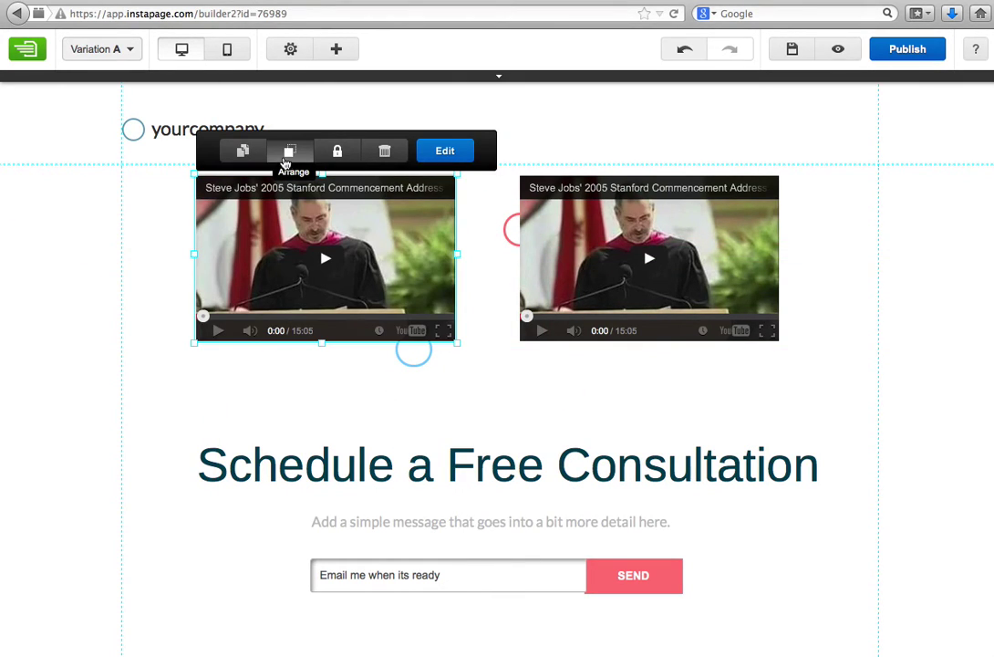
Step: Duplicate the left video twice, placing one copy below the right video and the other below the left video
{"action": "left_click", "coordinate": [240, 151]}
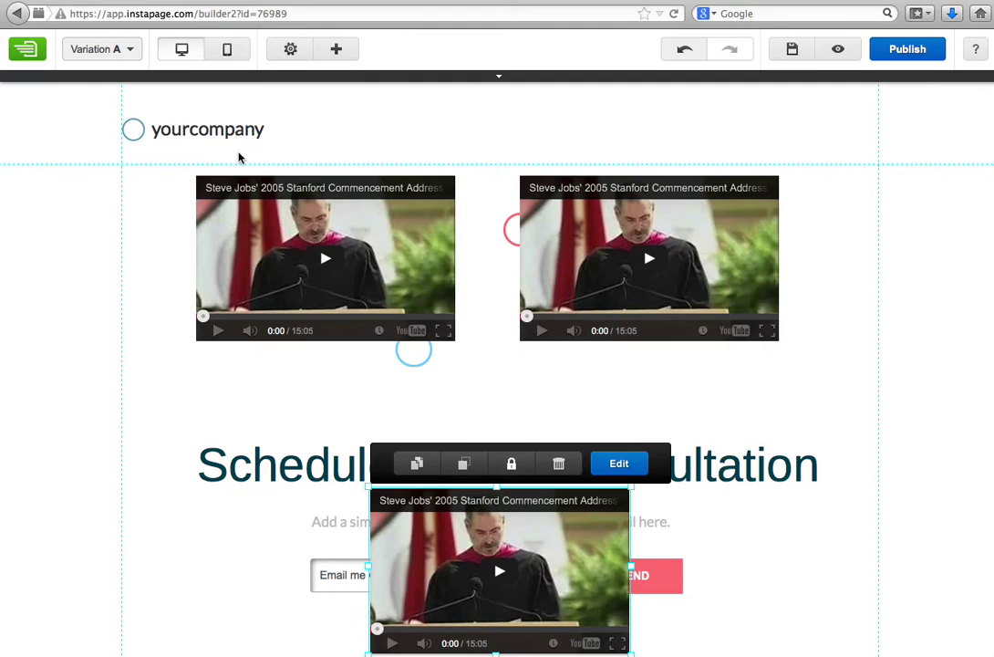
{"action": "left_click", "coordinate": [240, 158]}
{"action": "left_click_drag", "start_coordinate": [463, 520], "coordinate": [616, 447]}
{"action": "left_click", "coordinate": [281, 213]}
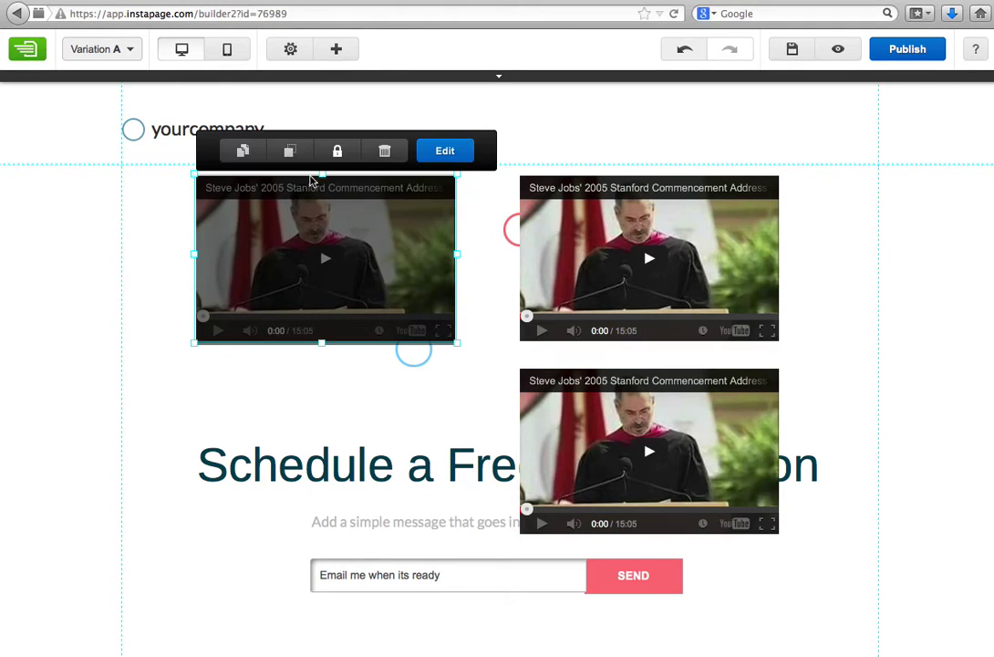
{"action": "left_click", "coordinate": [242, 151]}
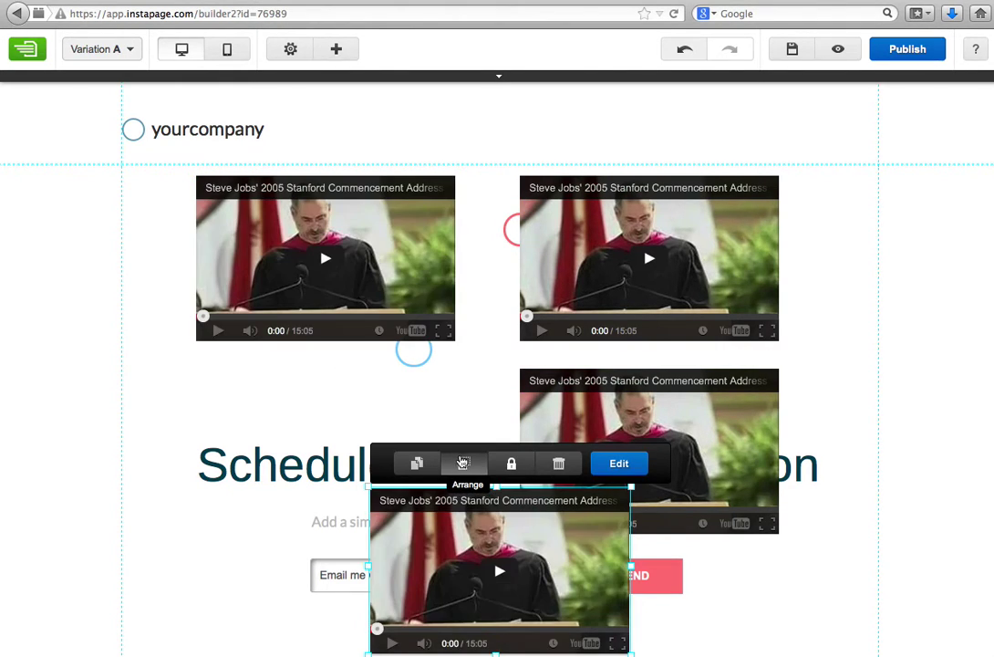
{"action": "left_click_drag", "start_coordinate": [381, 503], "coordinate": [210, 401]}
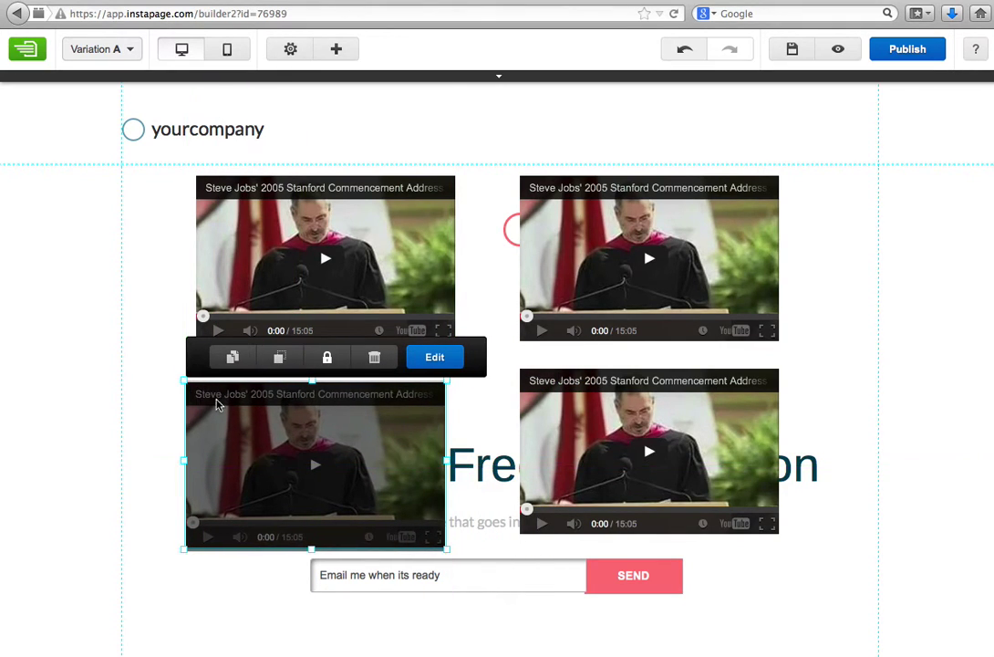
Step: Move the headline up to just below the logo, shift the two lower videos down and bring the message text up under the headline
{"action": "left_click_drag", "start_coordinate": [436, 463], "coordinate": [428, 192]}
{"action": "left_click", "coordinate": [353, 461]}
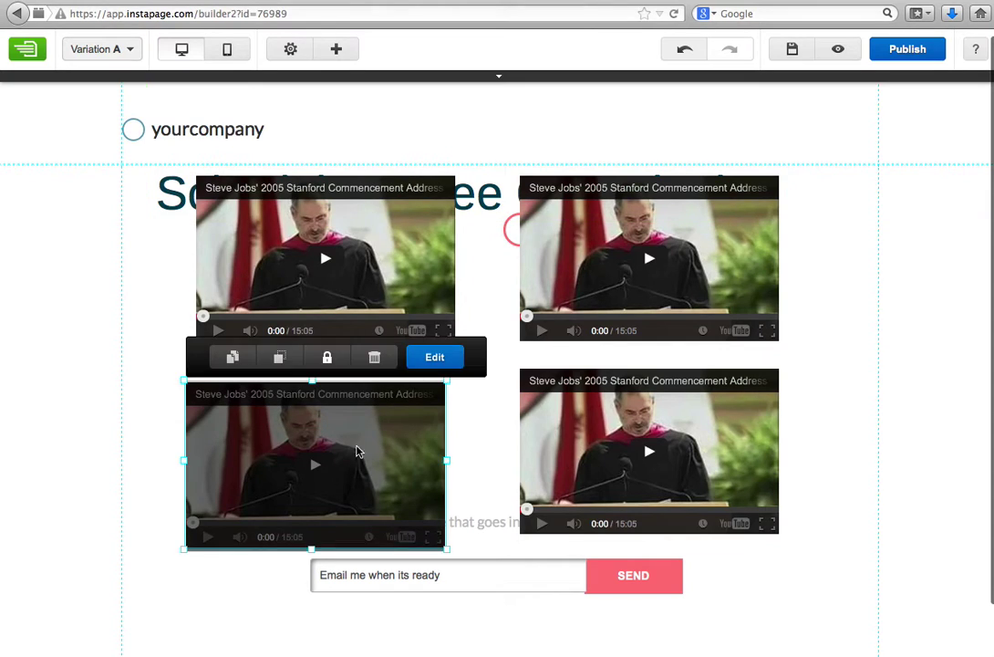
{"action": "left_click", "coordinate": [354, 287], "text": "shift"}
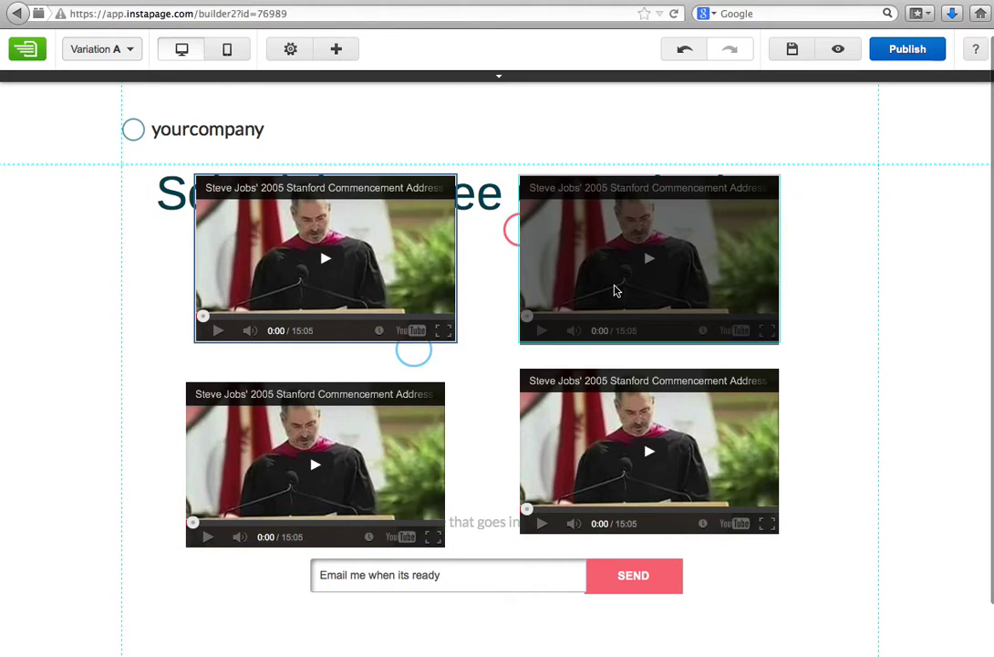
{"action": "left_click_drag", "start_coordinate": [614, 449], "coordinate": [623, 636]}
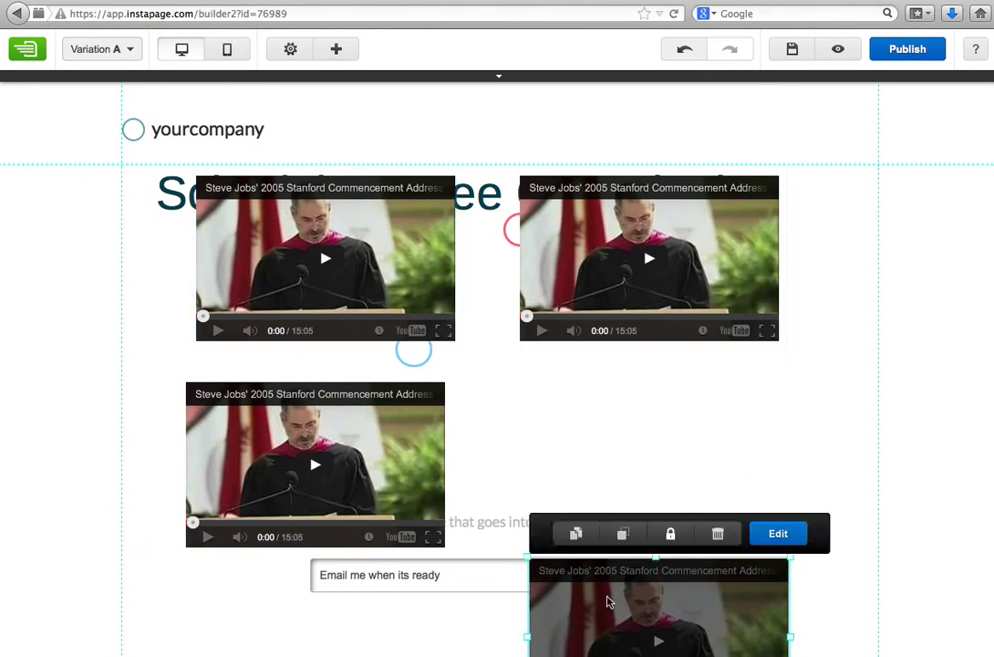
{"action": "left_click_drag", "start_coordinate": [346, 520], "coordinate": [344, 581]}
{"action": "left_click_drag", "start_coordinate": [526, 522], "coordinate": [528, 267]}
Step: Move the upper videos down and arrange all four videos in an evenly spaced two-by-two grid below the message text
{"action": "left_click_drag", "start_coordinate": [369, 305], "coordinate": [359, 445]}
{"action": "left_click_drag", "start_coordinate": [617, 317], "coordinate": [591, 442]}
{"action": "left_click_drag", "start_coordinate": [388, 401], "coordinate": [395, 449]}
{"action": "left_click_drag", "start_coordinate": [624, 595], "coordinate": [594, 532]}
{"action": "mouse_move", "coordinate": [620, 402]}
{"action": "left_mouse_down"}
{"action": "mouse_move", "coordinate": [620, 389]}
{"action": "mouse_move", "coordinate": [616, 396]}
{"action": "left_mouse_up"}
{"action": "left_click_drag", "start_coordinate": [589, 571], "coordinate": [550, 571]}
{"action": "left_click_drag", "start_coordinate": [381, 574], "coordinate": [401, 559]}
Step: Move the email form out from behind the videos to just above them, and raise the message text to make room
{"action": "left_click", "coordinate": [472, 258]}
{"action": "scroll", "coordinate": [468, 310], "scroll_direction": "down", "scroll_amount": 5}
{"action": "left_click", "coordinate": [483, 295]}
{"action": "scroll", "coordinate": [470, 351], "scroll_direction": "up", "scroll_amount": 3}
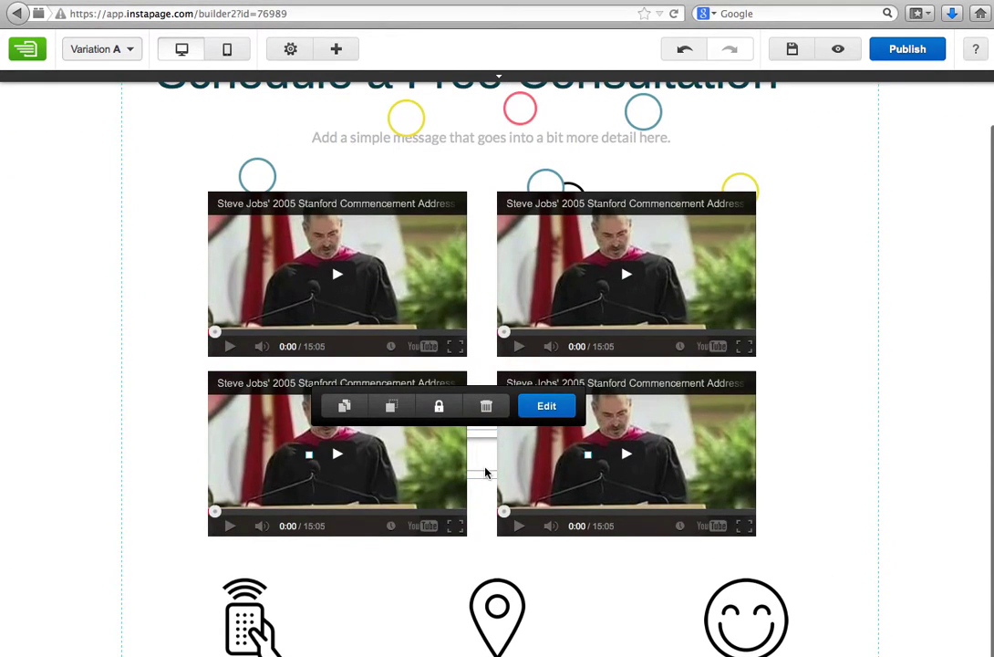
{"action": "left_click_drag", "start_coordinate": [483, 472], "coordinate": [463, 182]}
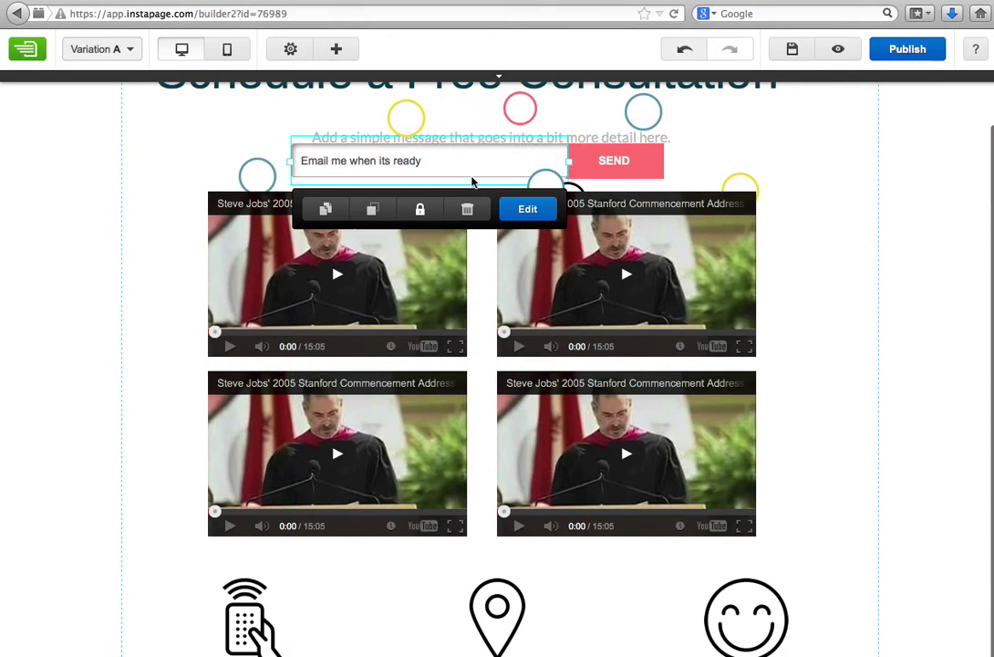
{"action": "left_click_drag", "start_coordinate": [553, 135], "coordinate": [545, 112]}
{"action": "left_click_drag", "start_coordinate": [555, 150], "coordinate": [557, 147]}
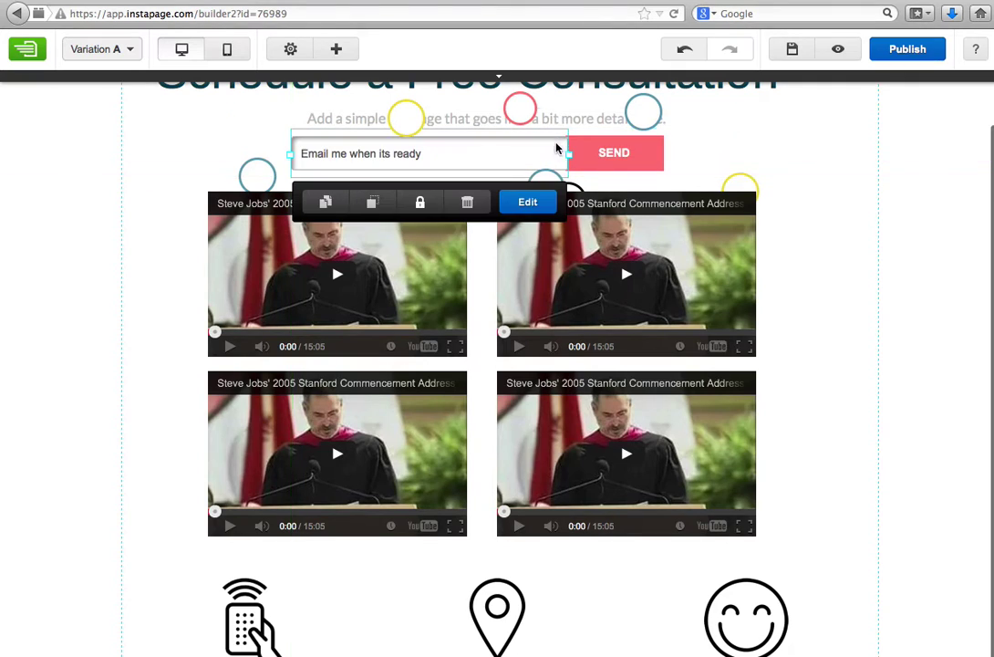
Step: Spread the circles beside the videos, with the pink and one yellow on the left and three blue ones on the right
{"action": "left_click_drag", "start_coordinate": [636, 126], "coordinate": [782, 142]}
{"action": "left_click_drag", "start_coordinate": [528, 114], "coordinate": [209, 147]}
{"action": "left_click_drag", "start_coordinate": [395, 127], "coordinate": [178, 258]}
{"action": "left_click_drag", "start_coordinate": [255, 170], "coordinate": [831, 293]}
{"action": "left_click_drag", "start_coordinate": [524, 190], "coordinate": [848, 394]}
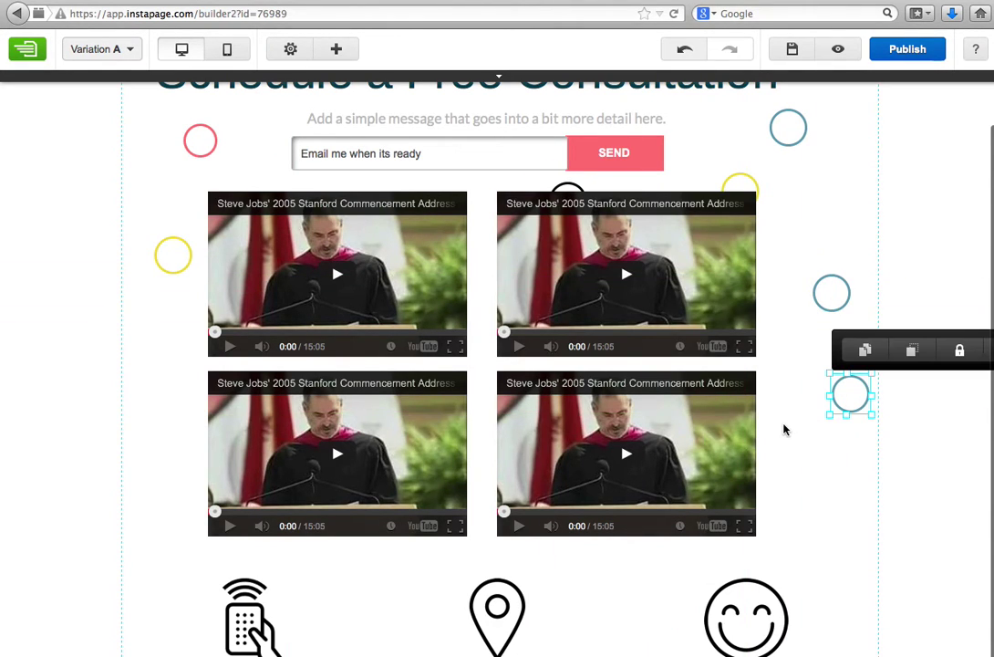
Step: Shift the headline slightly right, centre the yourcompany text above it and nudge the small blue logo circle down and right
{"action": "scroll", "coordinate": [775, 442], "scroll_direction": "down", "scroll_amount": 3}
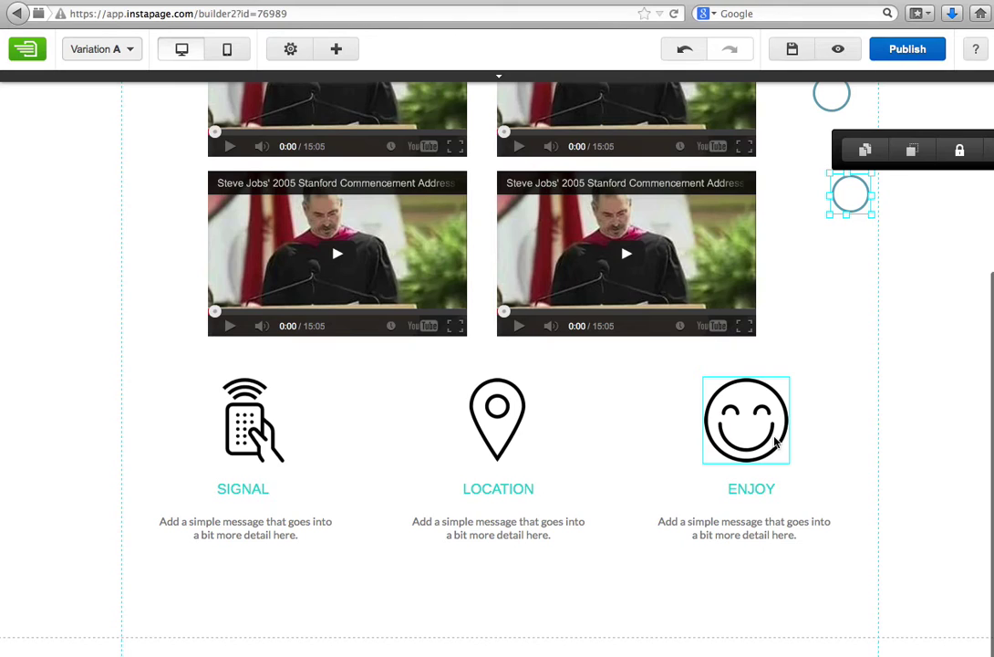
{"action": "scroll", "coordinate": [765, 440], "scroll_direction": "up", "scroll_amount": 5}
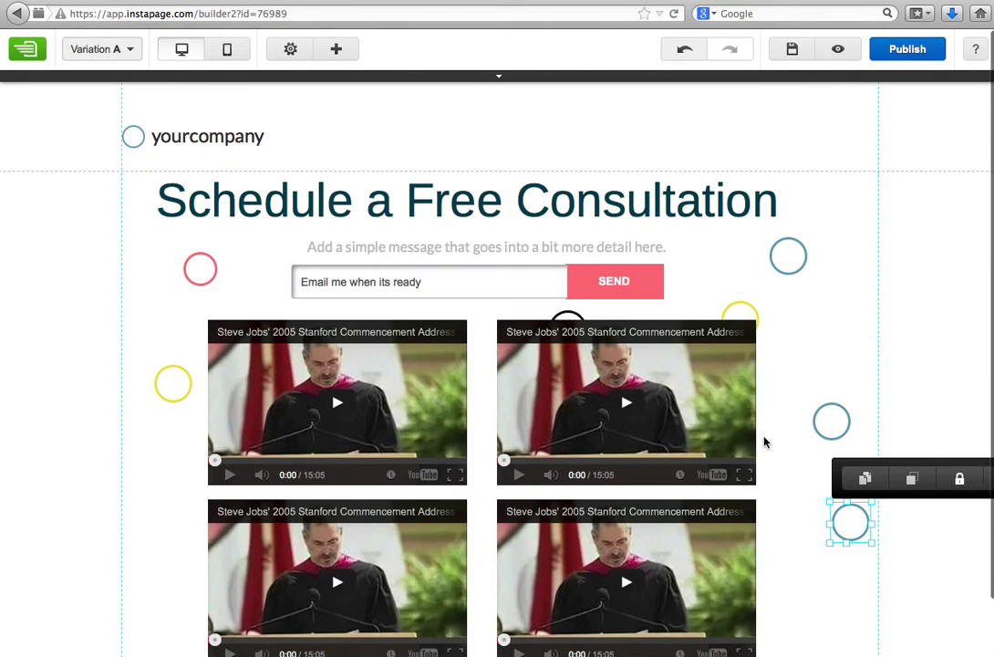
{"action": "mouse_move", "coordinate": [471, 197]}
{"action": "left_mouse_down"}
{"action": "mouse_move", "coordinate": [507, 199]}
{"action": "mouse_move", "coordinate": [482, 193]}
{"action": "left_mouse_up"}
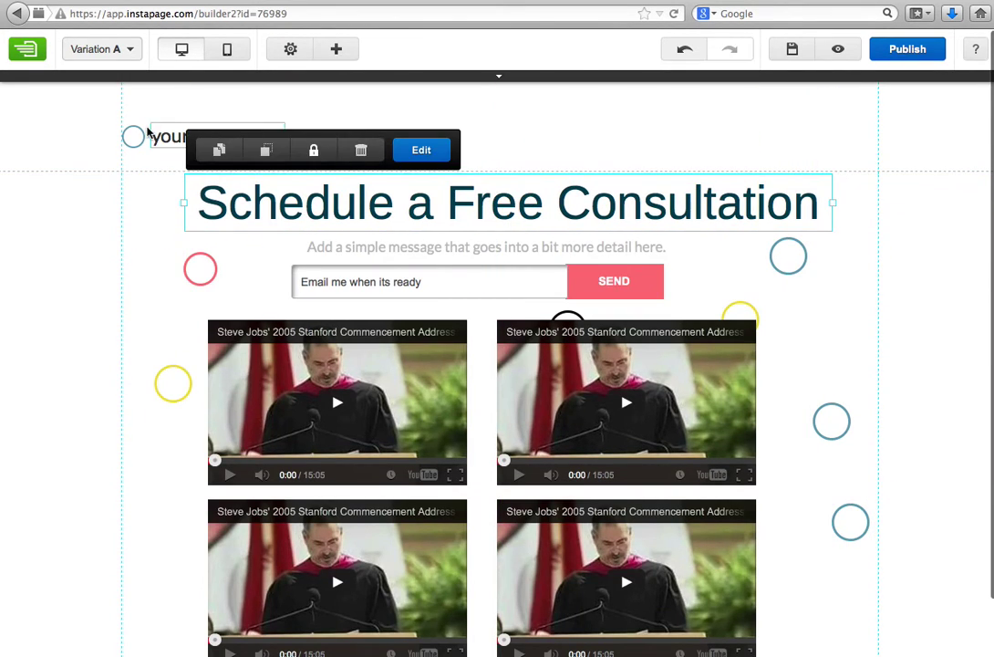
{"action": "left_click", "coordinate": [179, 138]}
{"action": "left_click_drag", "start_coordinate": [179, 137], "coordinate": [468, 127]}
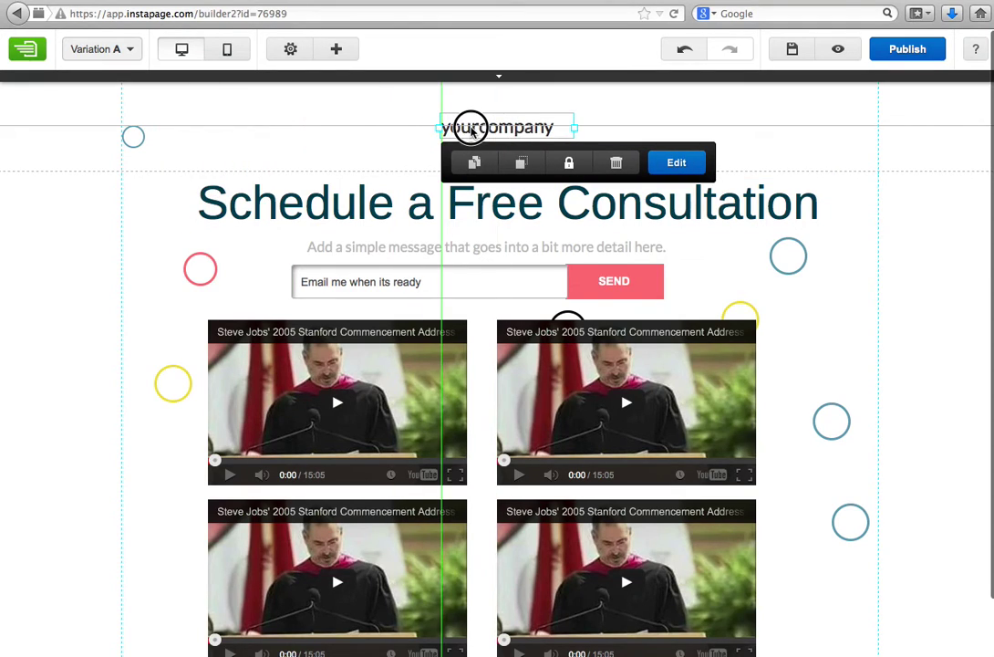
{"action": "mouse_move", "coordinate": [133, 137]}
{"action": "left_mouse_down"}
{"action": "mouse_move", "coordinate": [162, 146]}
{"action": "mouse_move", "coordinate": [151, 215]}
{"action": "mouse_move", "coordinate": [149, 146]}
{"action": "left_mouse_up"}
{"action": "left_click_drag", "start_coordinate": [513, 135], "coordinate": [522, 148]}
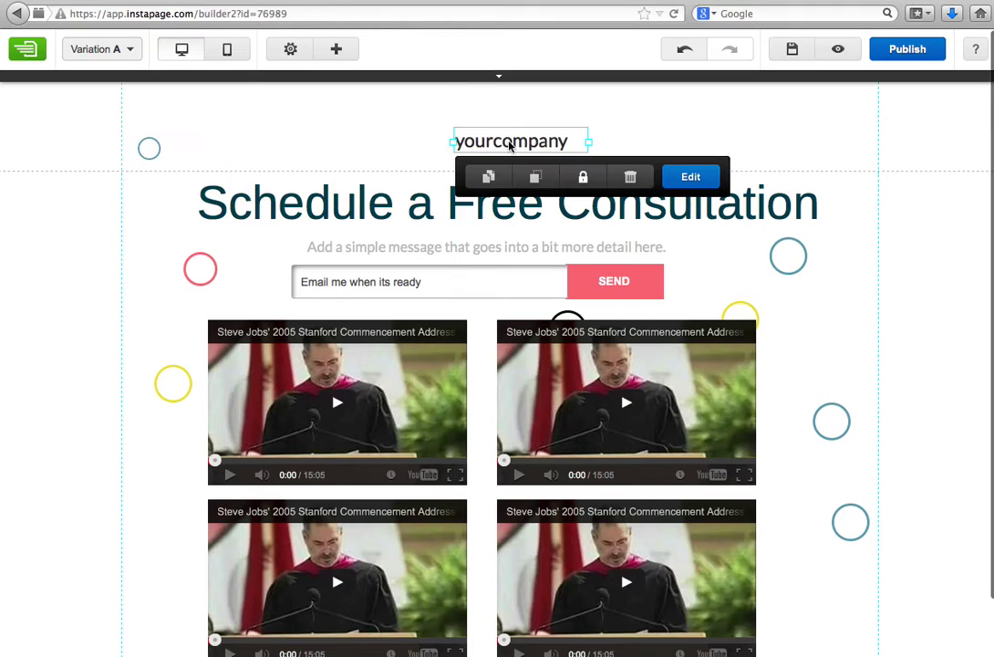
{"action": "double_click", "coordinate": [508, 139]}
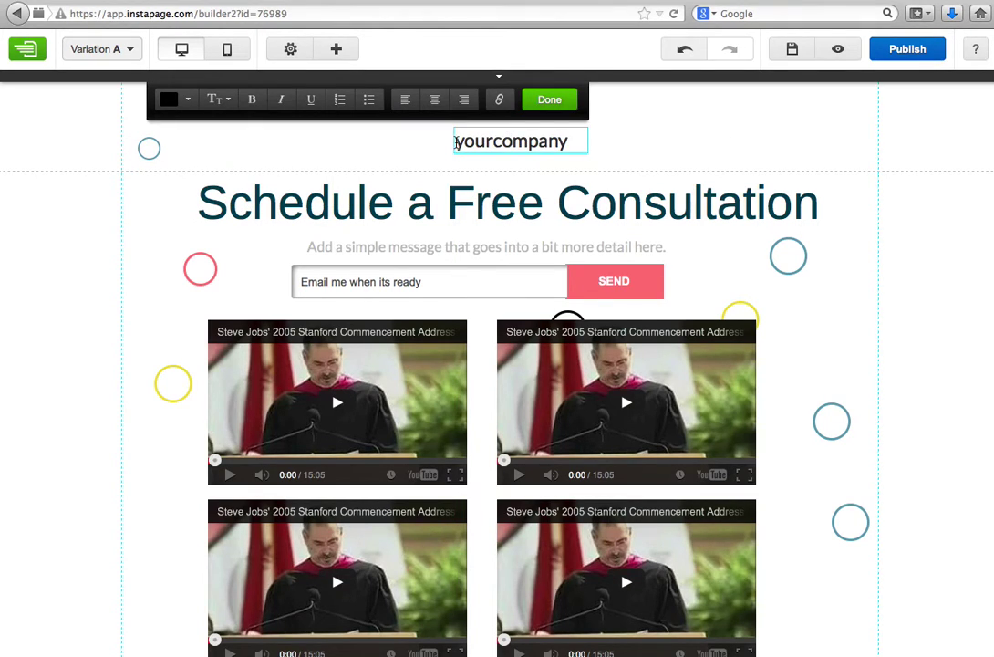
{"action": "left_click_drag", "start_coordinate": [456, 141], "coordinate": [581, 143]}
{"action": "left_click", "coordinate": [526, 126]}
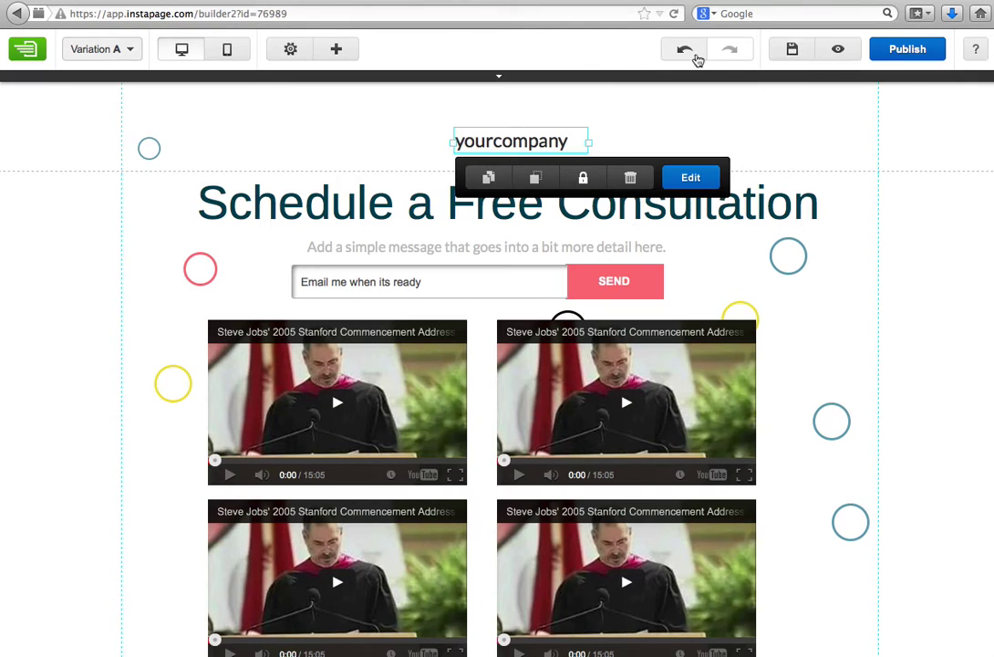
Step: Look at the Image Manager's upload and folder options, and return to the page
{"action": "left_click", "coordinate": [338, 53]}
{"action": "left_click", "coordinate": [282, 138]}
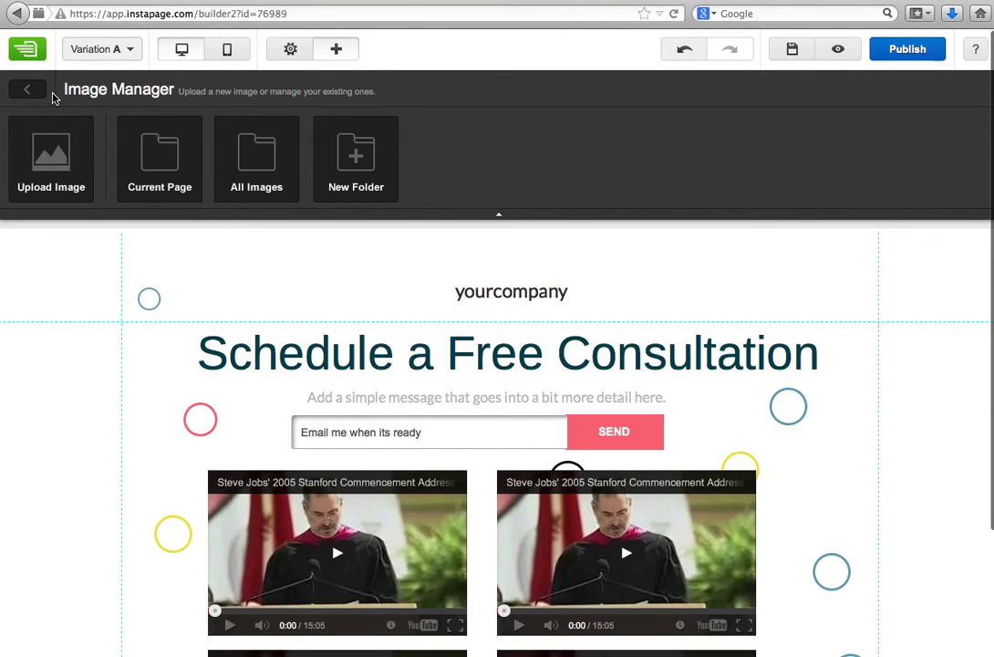
{"action": "left_click", "coordinate": [30, 89]}
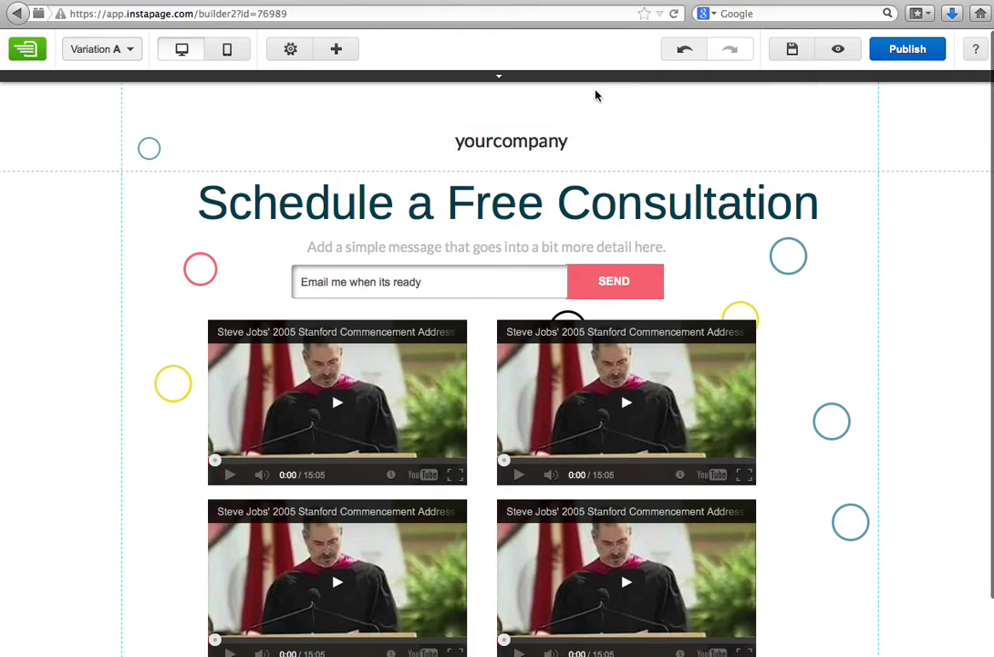
Step: Save the page and publish it on Instapage with the subdomain sample33014
{"action": "left_click", "coordinate": [792, 49]}
{"action": "left_click", "coordinate": [892, 53]}
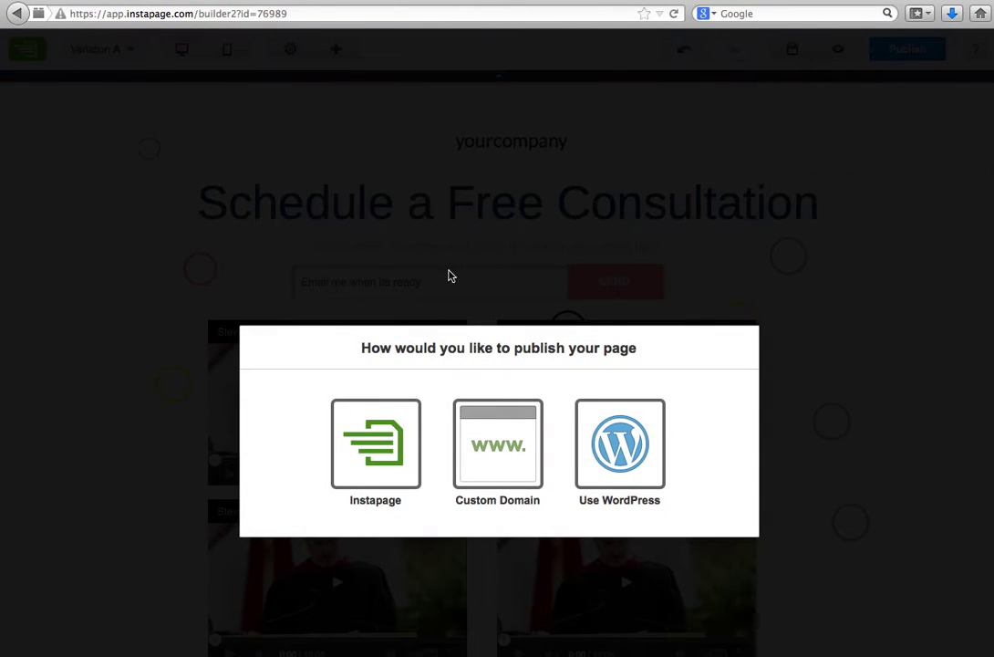
{"action": "left_click", "coordinate": [365, 451]}
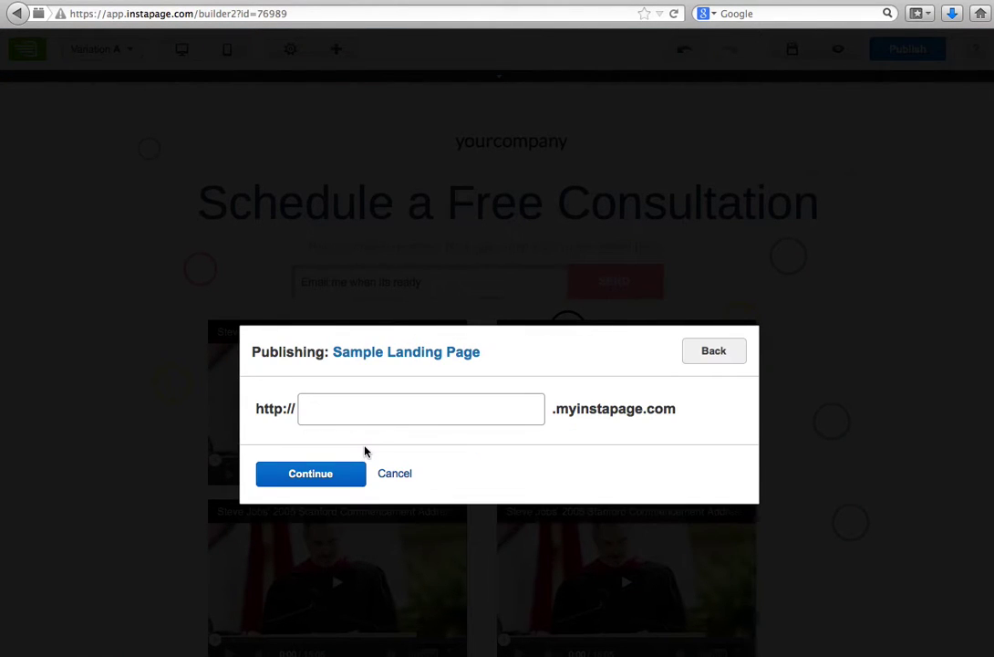
{"action": "left_click", "coordinate": [381, 410]}
{"action": "type", "text": "sample"}
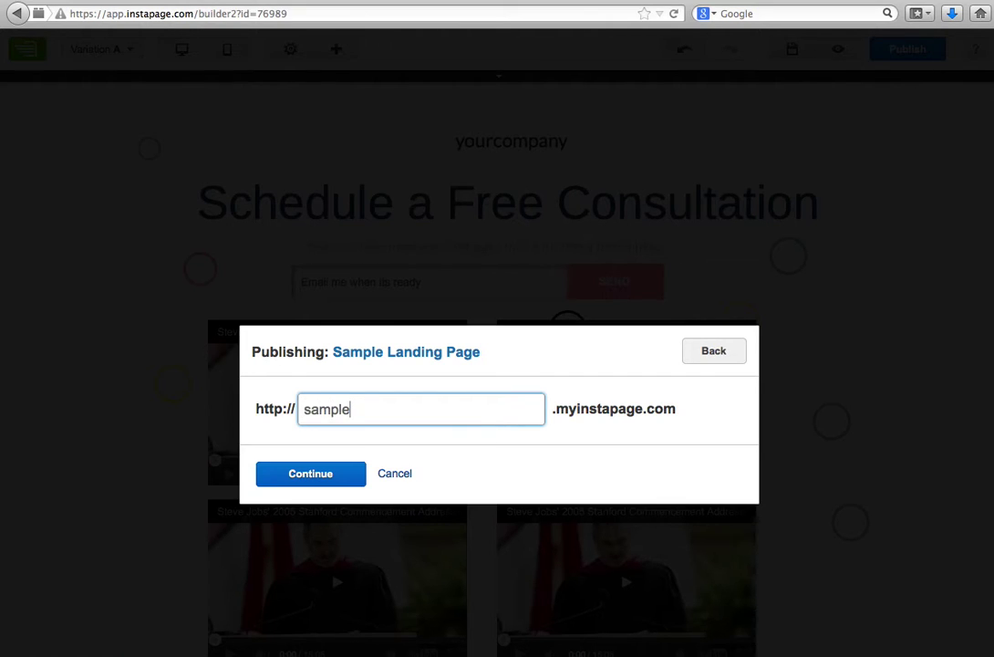
{"action": "type", "text": "33014"}
{"action": "left_click", "coordinate": [332, 474]}
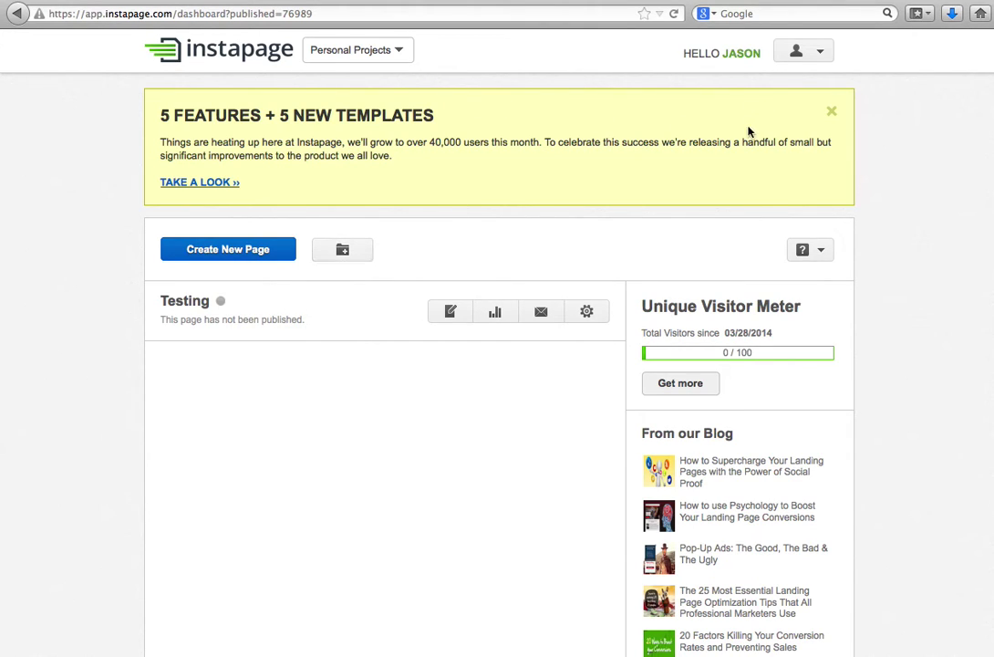
Step: Look at the account and project options, and reload the dashboard to refresh the page list
{"action": "left_click", "coordinate": [818, 54]}
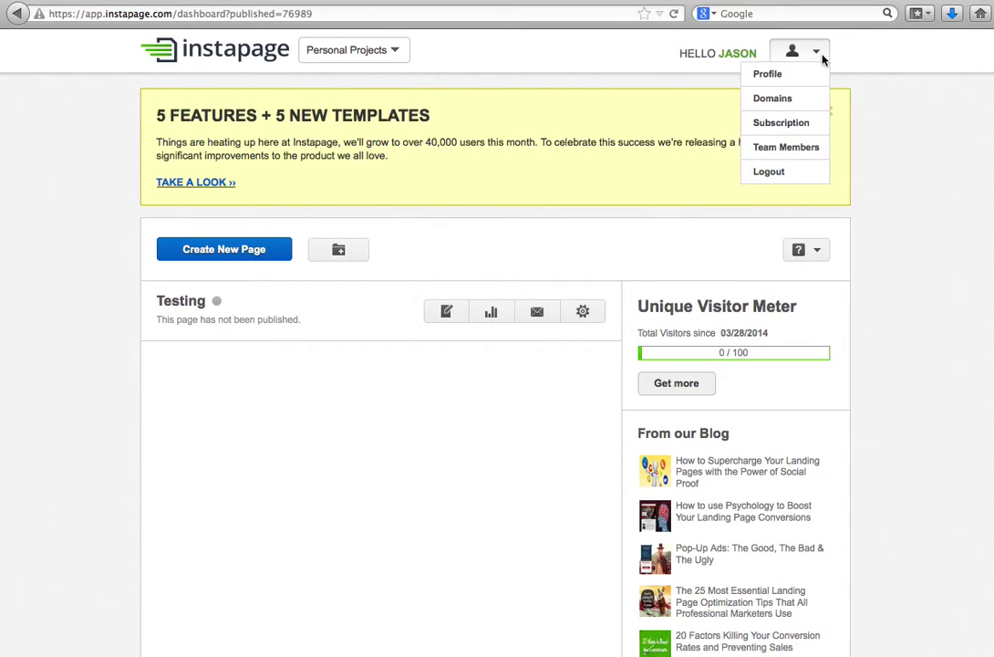
{"action": "left_click", "coordinate": [385, 53]}
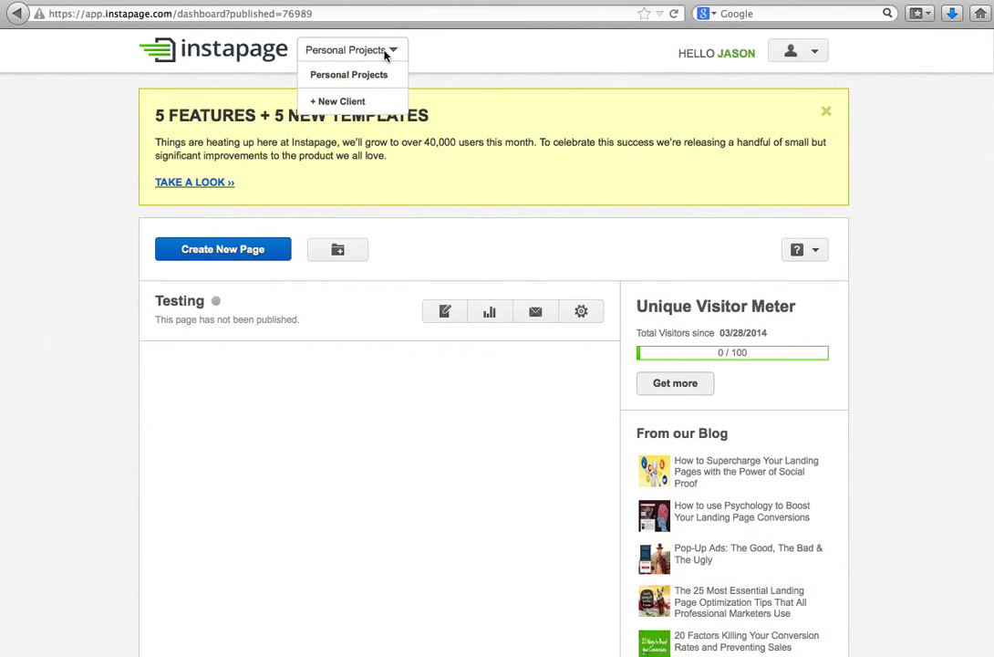
{"action": "left_click", "coordinate": [330, 314]}
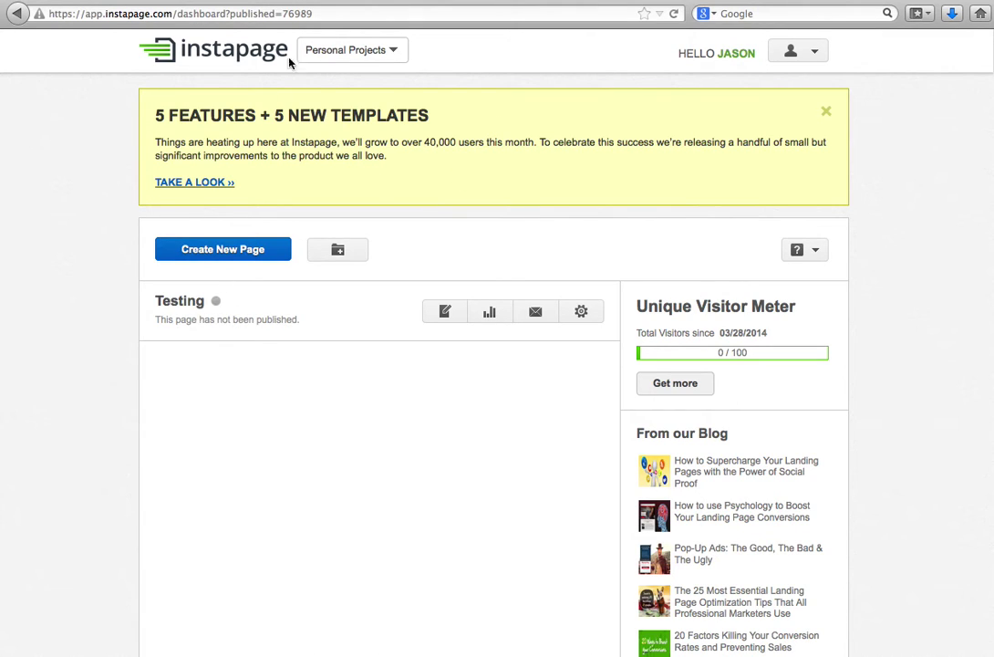
{"action": "left_click", "coordinate": [674, 13]}
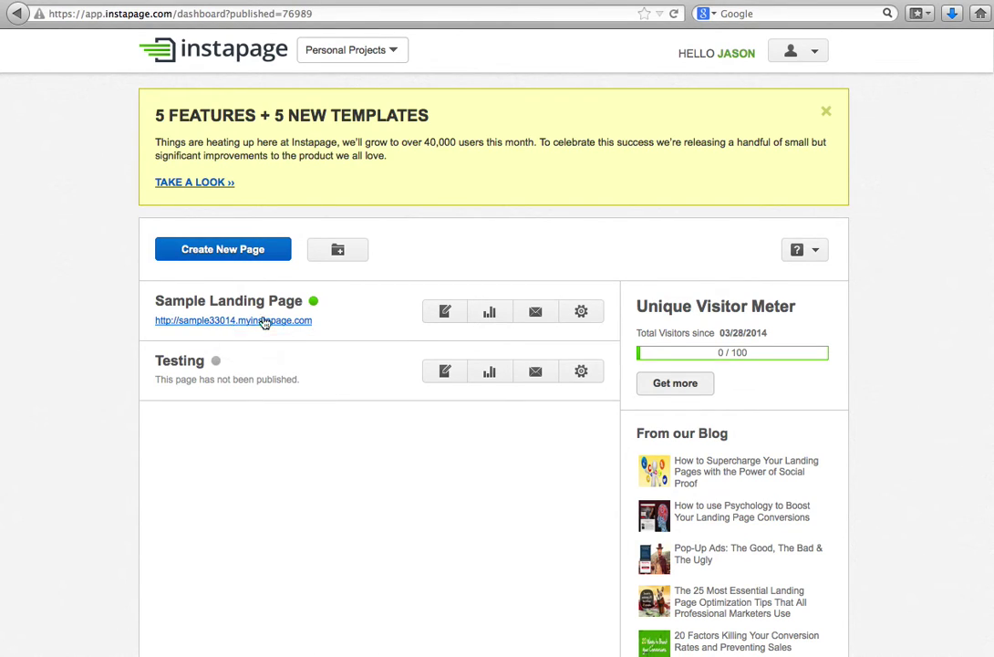
Step: Open the Sample Landing Page statistics and examine the optimization results and the views and conversions overview
{"action": "left_click", "coordinate": [477, 314]}
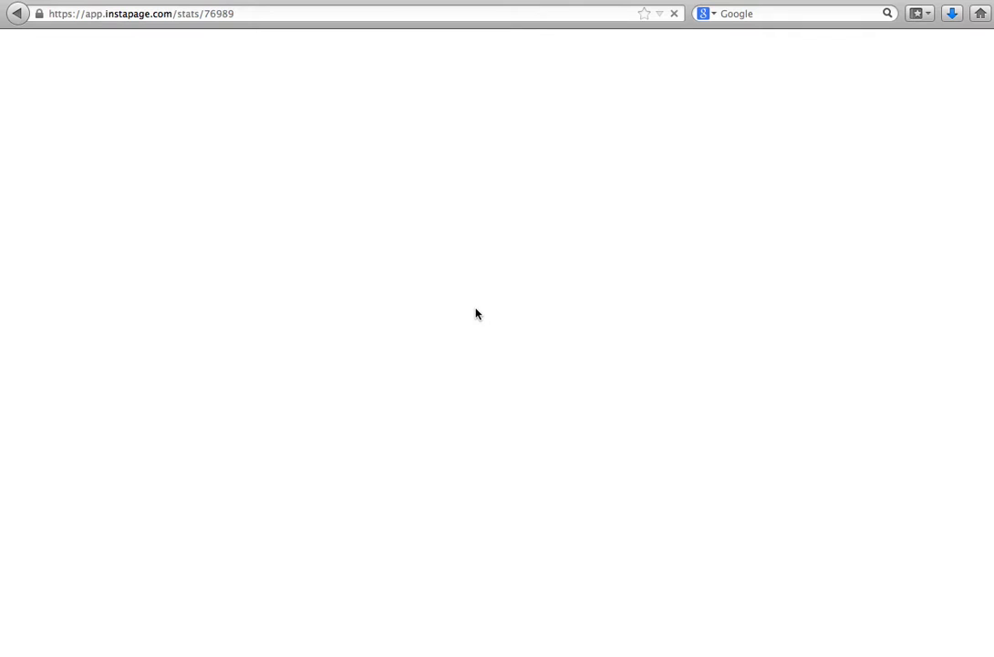
{"action": "scroll", "coordinate": [489, 303], "scroll_direction": "down", "scroll_amount": 1}
{"action": "scroll", "coordinate": [489, 303], "scroll_direction": "down", "scroll_amount": 2}
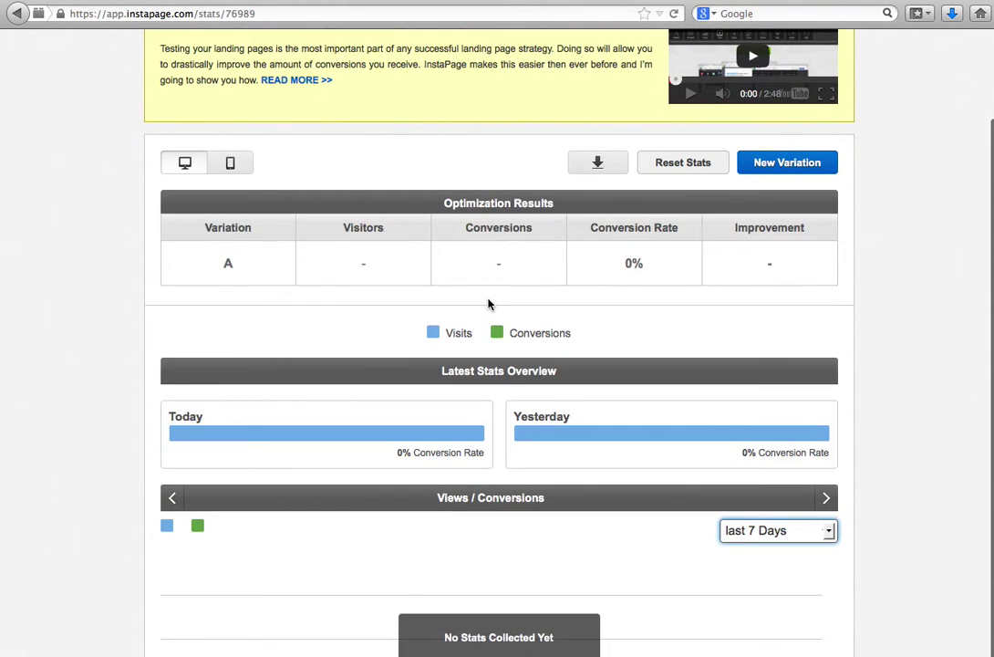
{"action": "scroll", "coordinate": [489, 304], "scroll_direction": "down", "scroll_amount": 2}
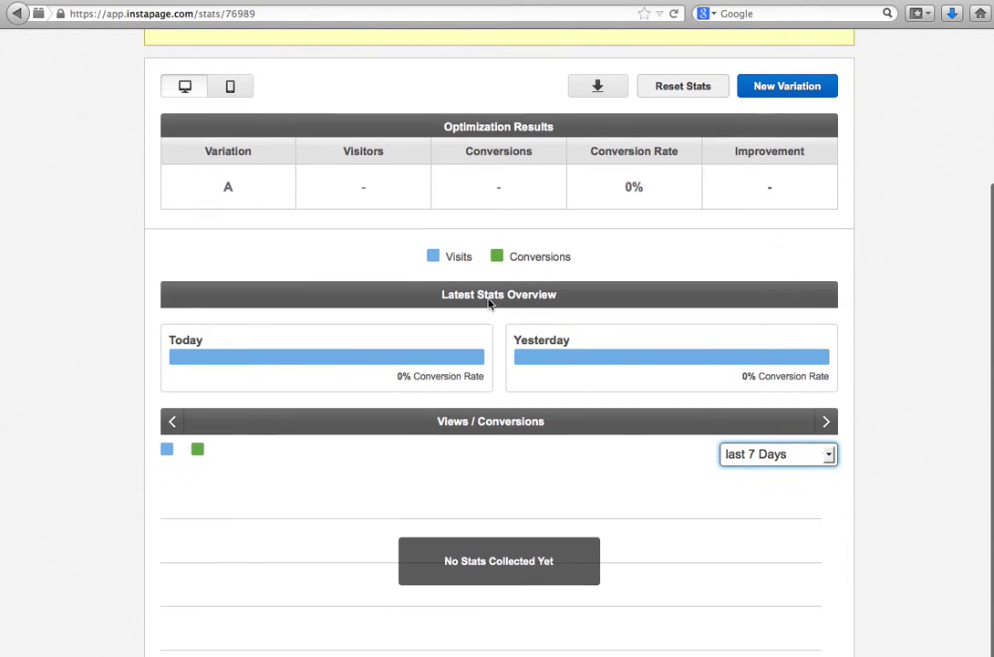
{"action": "scroll", "coordinate": [489, 301], "scroll_direction": "up", "scroll_amount": 4}
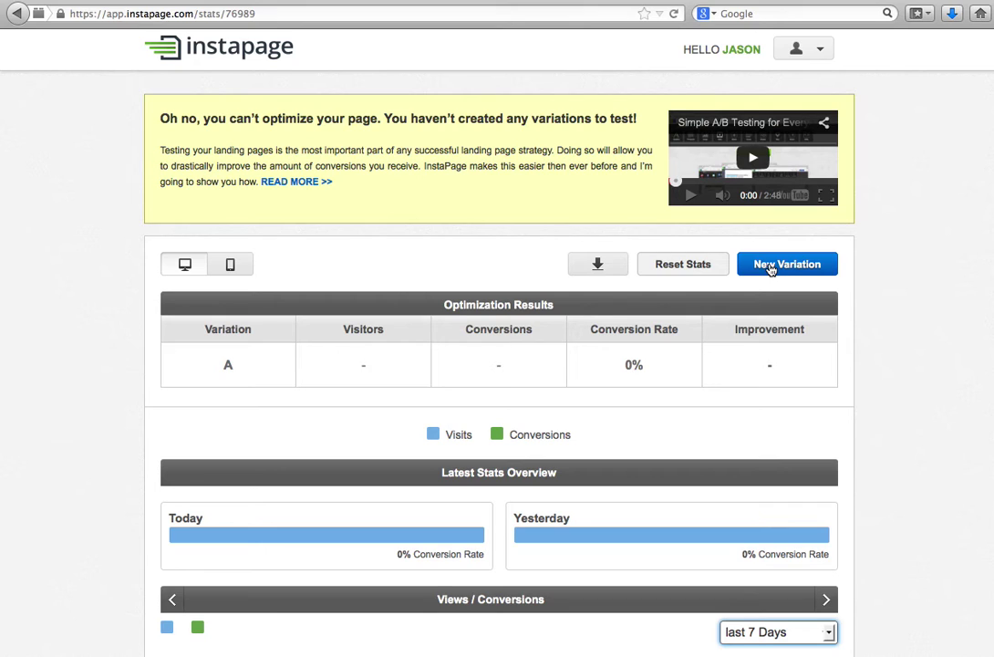
Step: Start a new variation from the page's statistics and select Variation A among the variations in the builder
{"action": "left_click", "coordinate": [771, 265]}
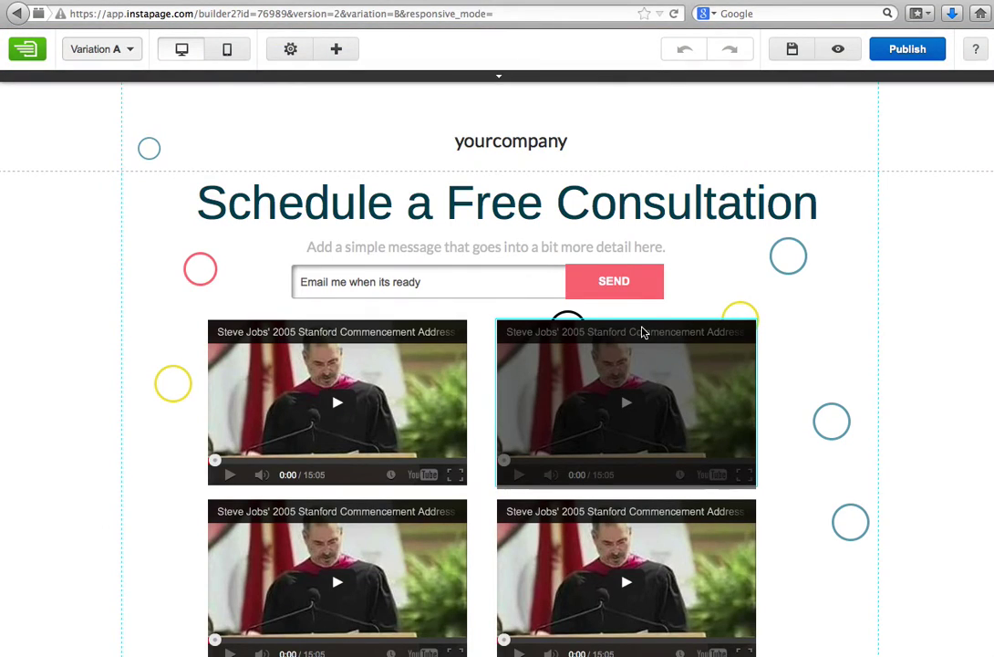
{"action": "left_click", "coordinate": [111, 49]}
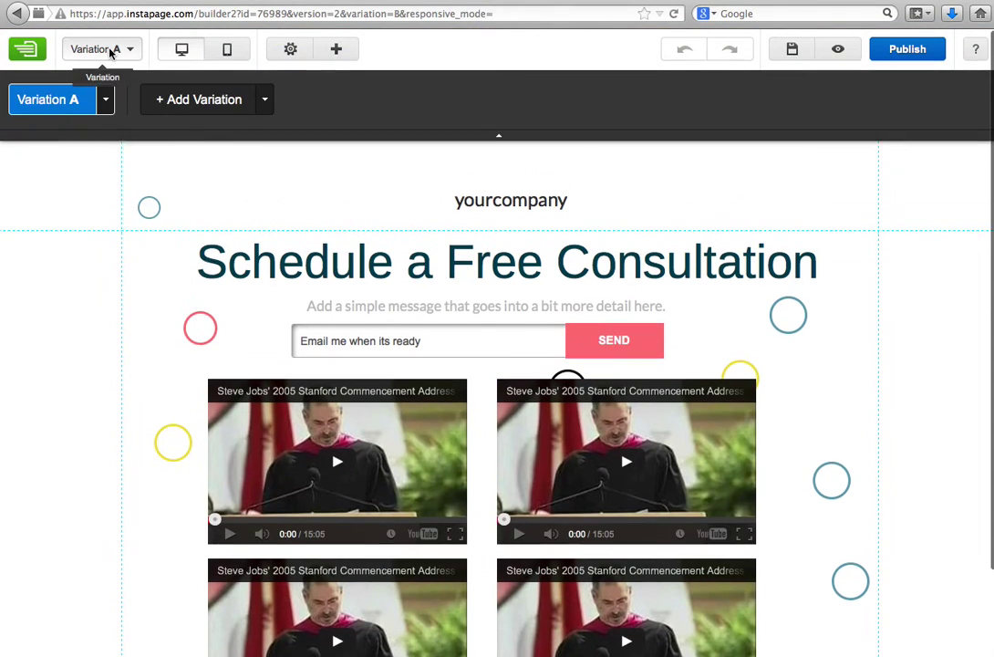
{"action": "left_click", "coordinate": [92, 110]}
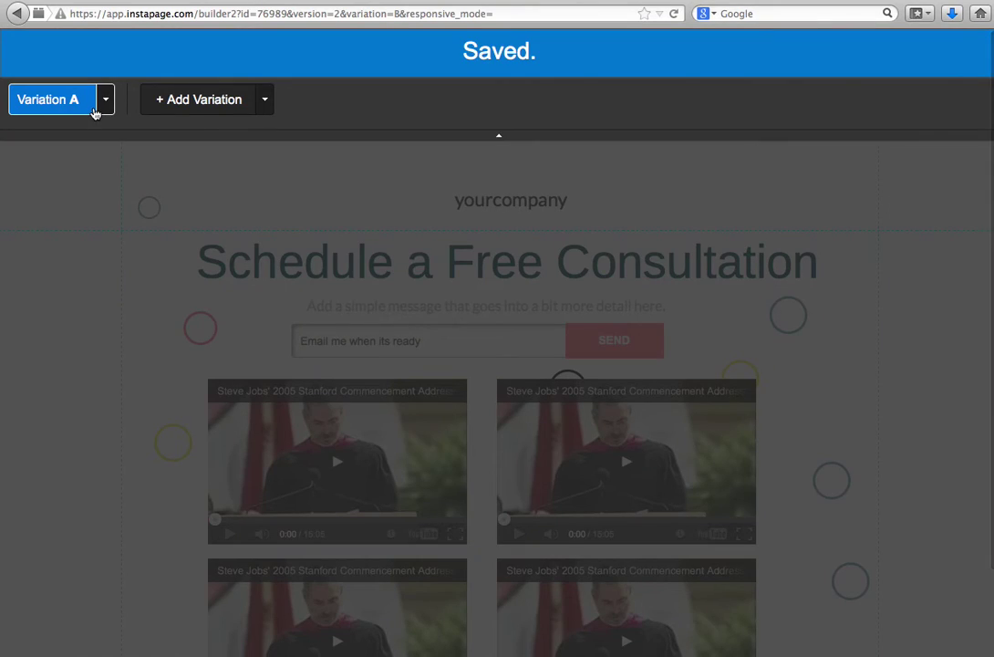
Step: Duplicate Variation A and delete the two upper videos from the duplicate
{"action": "left_click", "coordinate": [105, 102]}
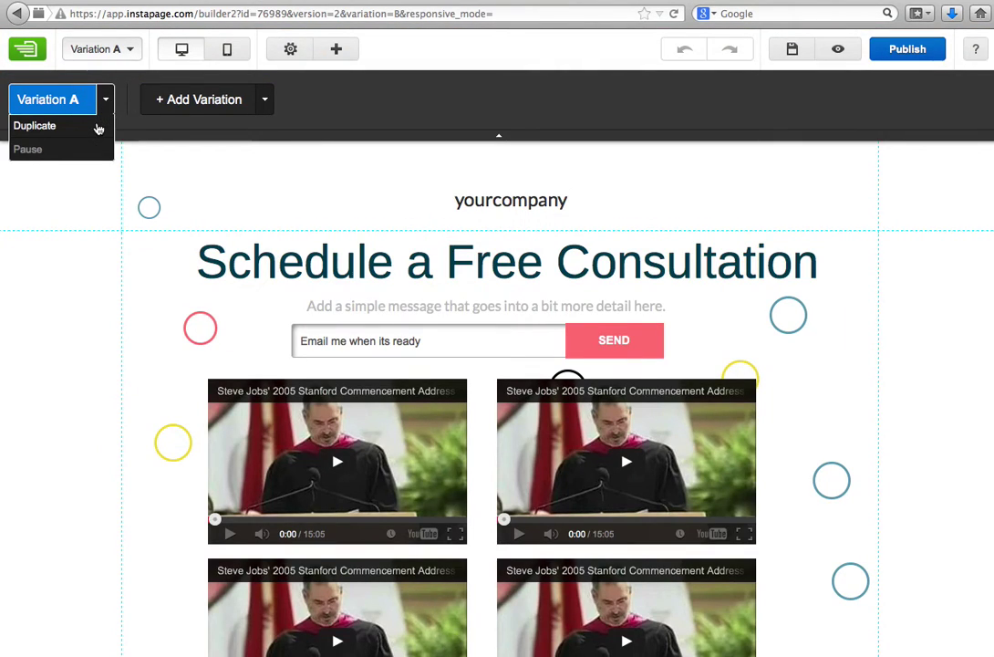
{"action": "left_click", "coordinate": [99, 127]}
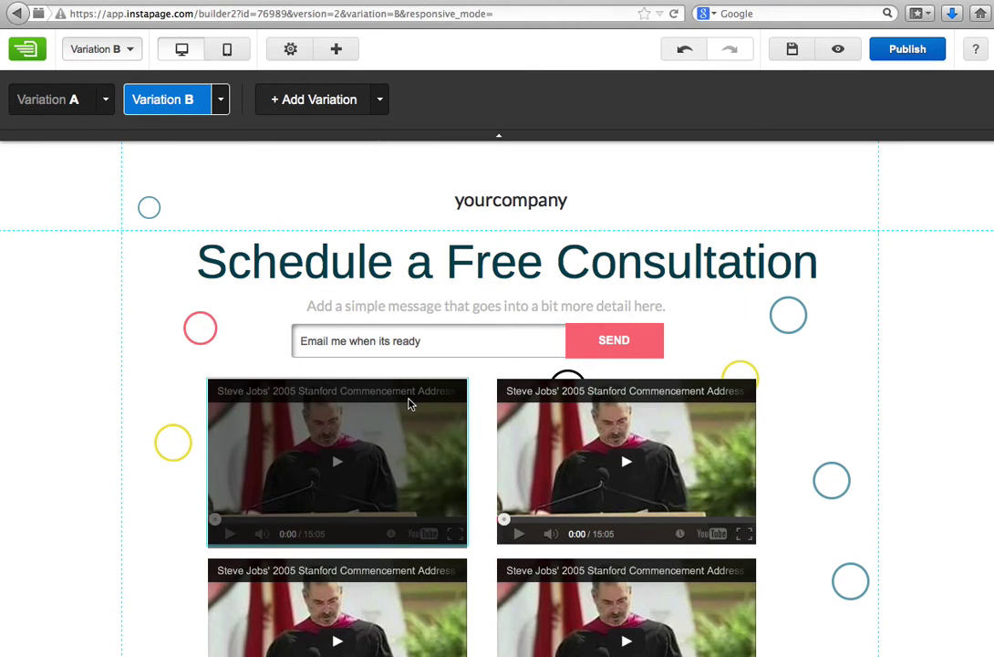
{"action": "left_click_drag", "start_coordinate": [370, 384], "coordinate": [316, 363]}
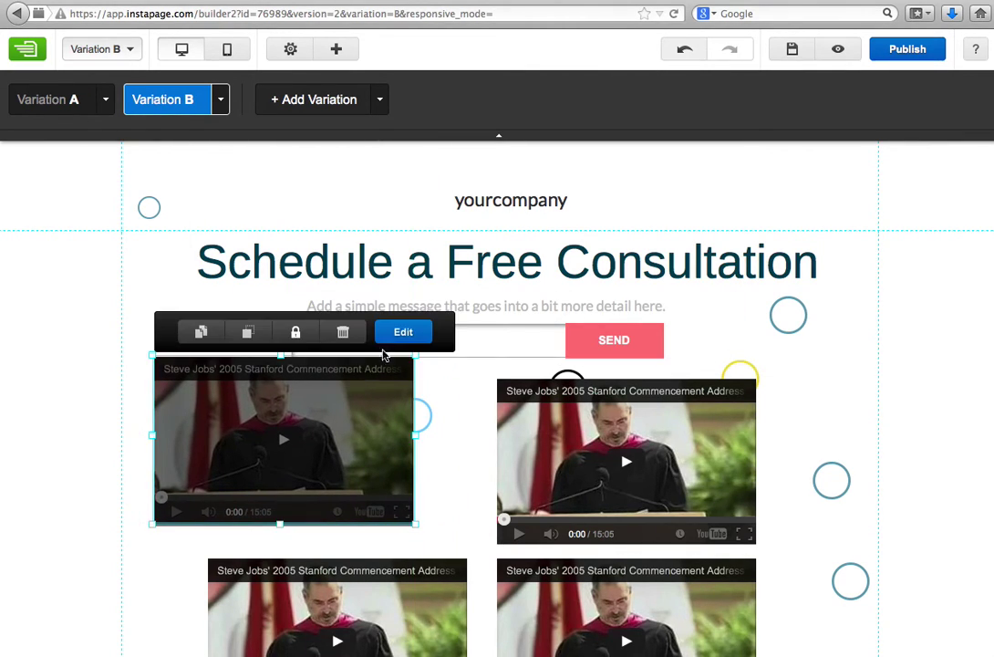
{"action": "left_click", "coordinate": [359, 338]}
{"action": "left_click", "coordinate": [532, 396]}
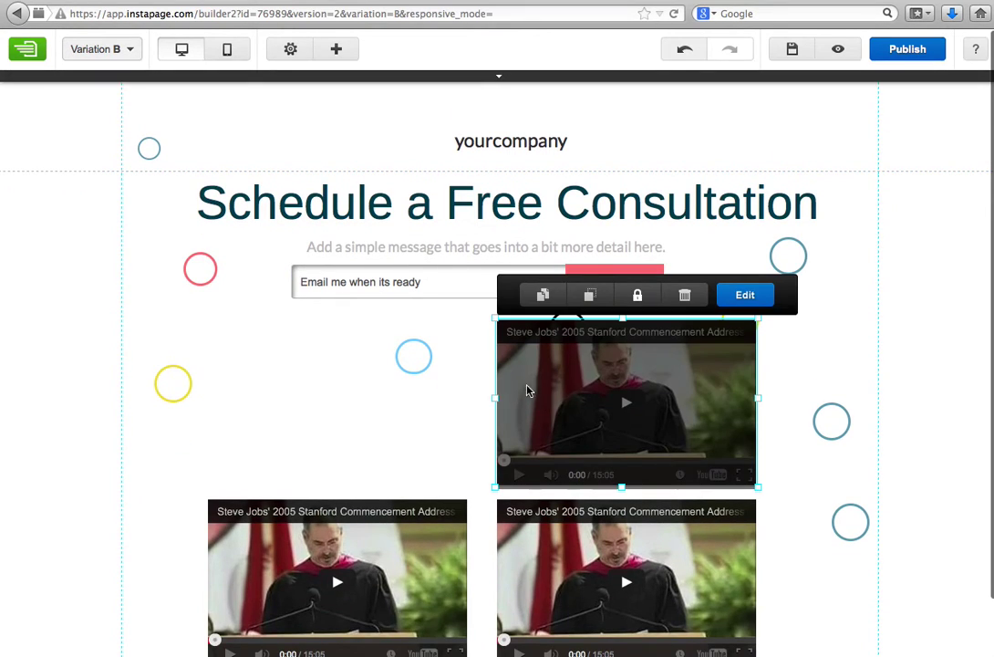
{"action": "left_click", "coordinate": [690, 298]}
Step: Move the two remaining videos up to opposite sides of the page beside the headline
{"action": "left_click_drag", "start_coordinate": [509, 291], "coordinate": [512, 308]}
{"action": "left_click_drag", "start_coordinate": [578, 519], "coordinate": [746, 217]}
{"action": "left_click_drag", "start_coordinate": [333, 535], "coordinate": [234, 241]}
Step: Move the email form, message text and "Schedule a Free Consultation" headline below the videos, stacking the headline above the message and form
{"action": "left_click_drag", "start_coordinate": [455, 305], "coordinate": [474, 497]}
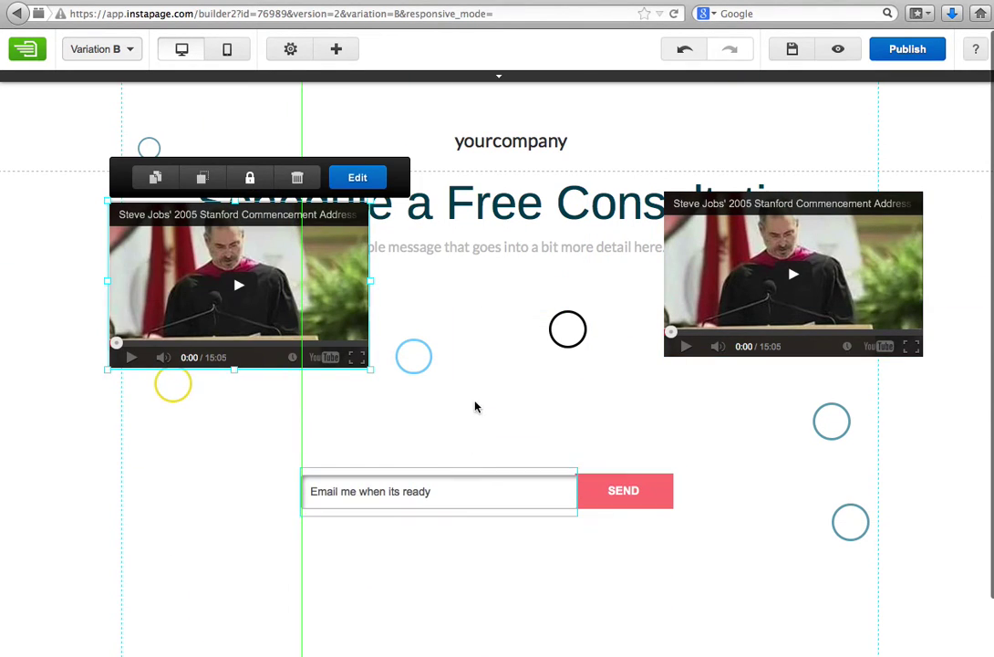
{"action": "left_click_drag", "start_coordinate": [484, 239], "coordinate": [484, 425]}
{"action": "left_click_drag", "start_coordinate": [472, 213], "coordinate": [461, 527]}
{"action": "left_click_drag", "start_coordinate": [619, 459], "coordinate": [619, 475]}
{"action": "left_click_drag", "start_coordinate": [605, 407], "coordinate": [604, 427]}
Step: Bring the two videos together side by side above the headline, and move the light blue circle to the left of the headline
{"action": "left_click_drag", "start_coordinate": [748, 288], "coordinate": [622, 285]}
{"action": "left_click_drag", "start_coordinate": [291, 252], "coordinate": [391, 242]}
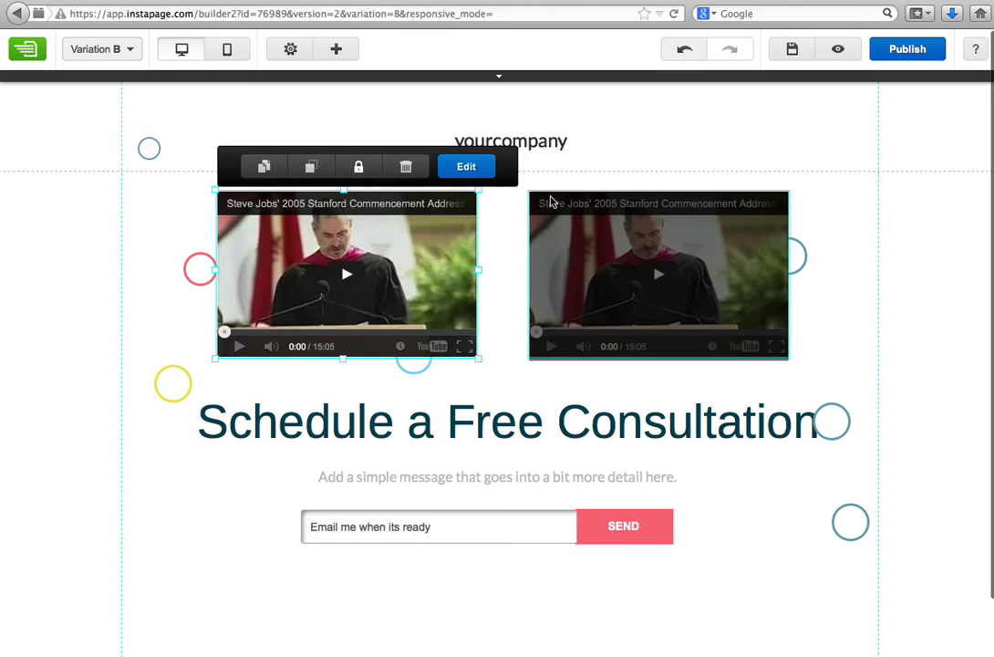
{"action": "left_click", "coordinate": [644, 149]}
{"action": "left_click_drag", "start_coordinate": [422, 363], "coordinate": [166, 476]}
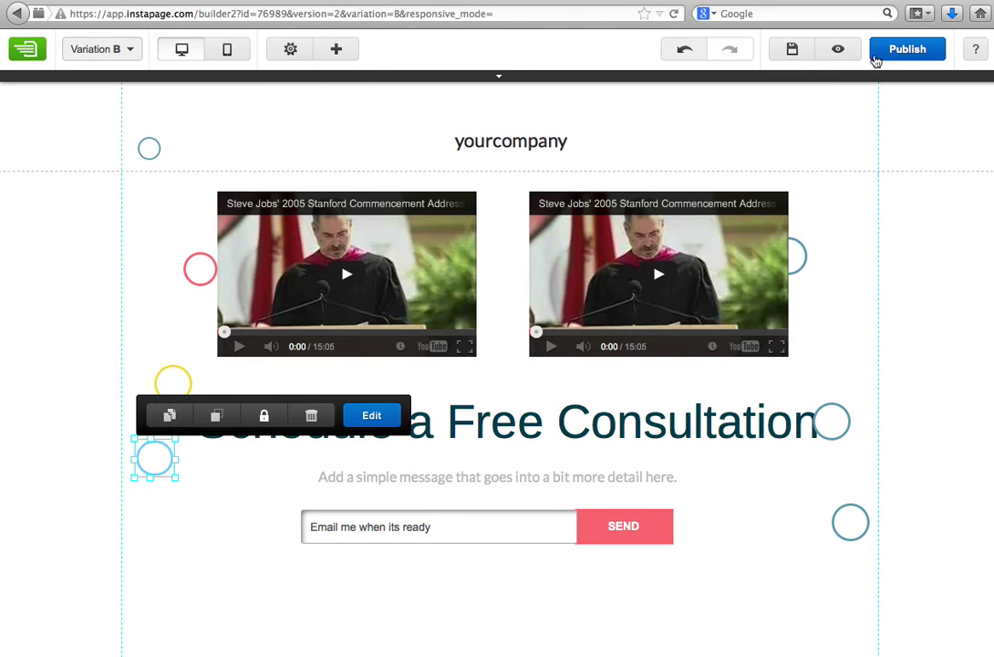
Step: Publish the page with its new variation on Instapage under the subdomain sample33014
{"action": "left_click", "coordinate": [876, 55]}
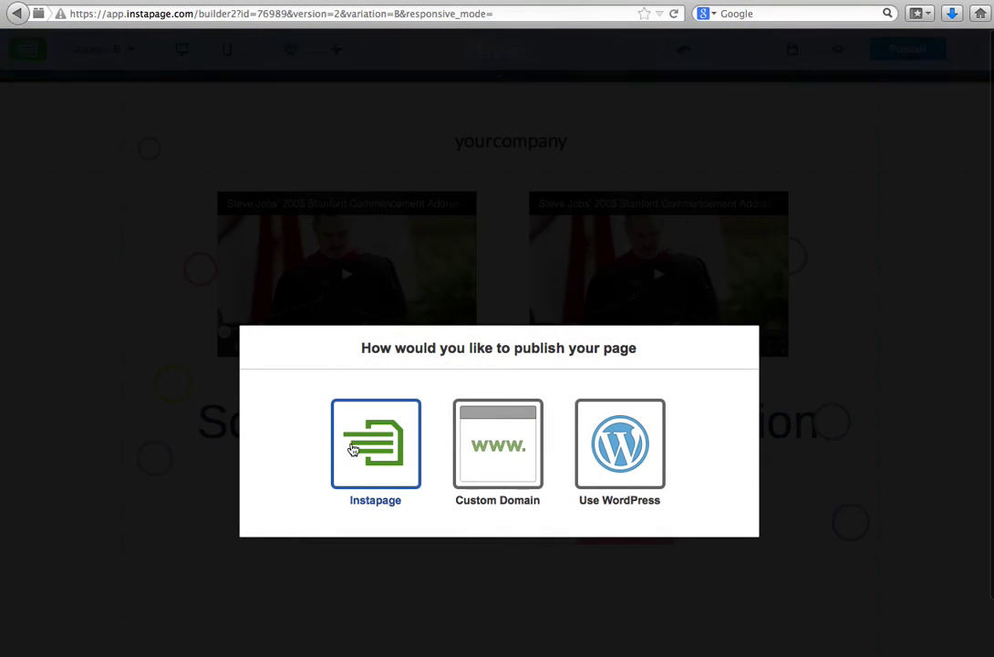
{"action": "left_click", "coordinate": [356, 446]}
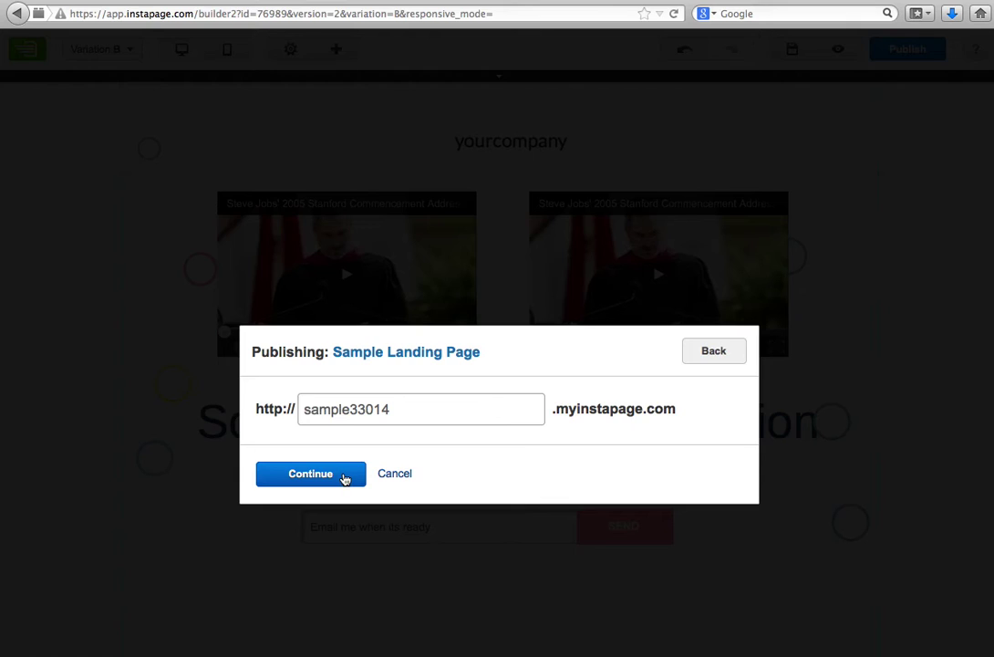
{"action": "left_click", "coordinate": [345, 476]}
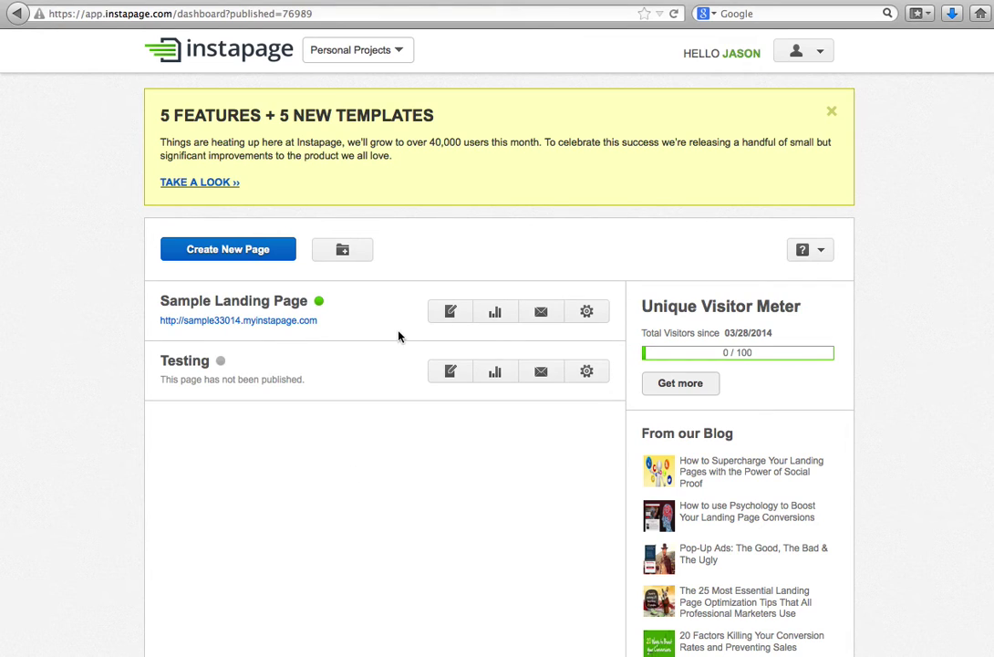
Step: Open the Sample Landing Page statistics and examine the optimization results and available actions for variations A and B
{"action": "left_click", "coordinate": [494, 313]}
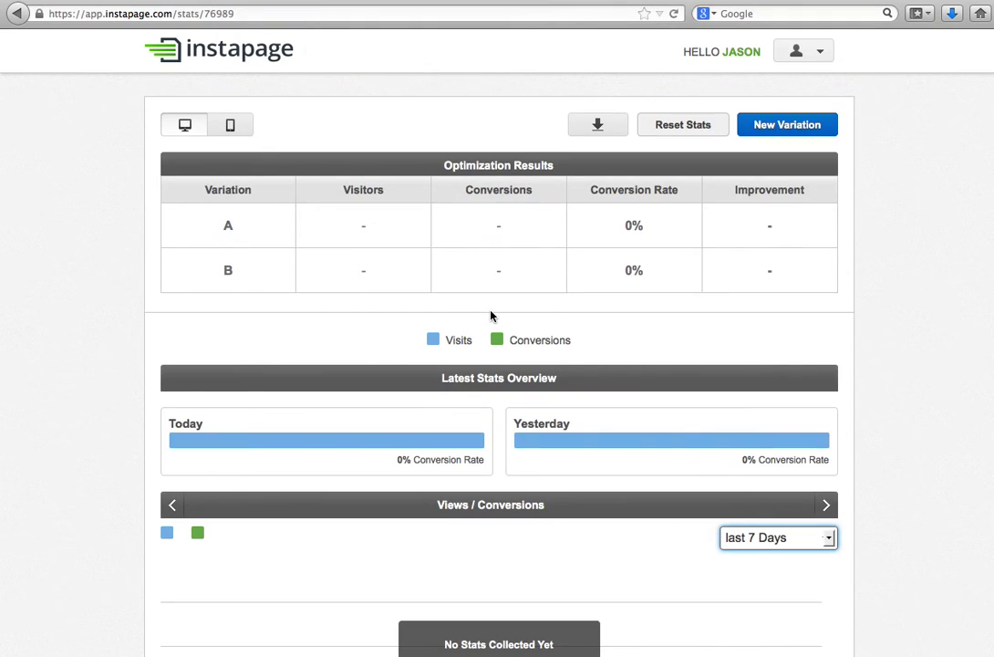
{"action": "scroll", "coordinate": [491, 316], "scroll_direction": "down", "scroll_amount": 1}
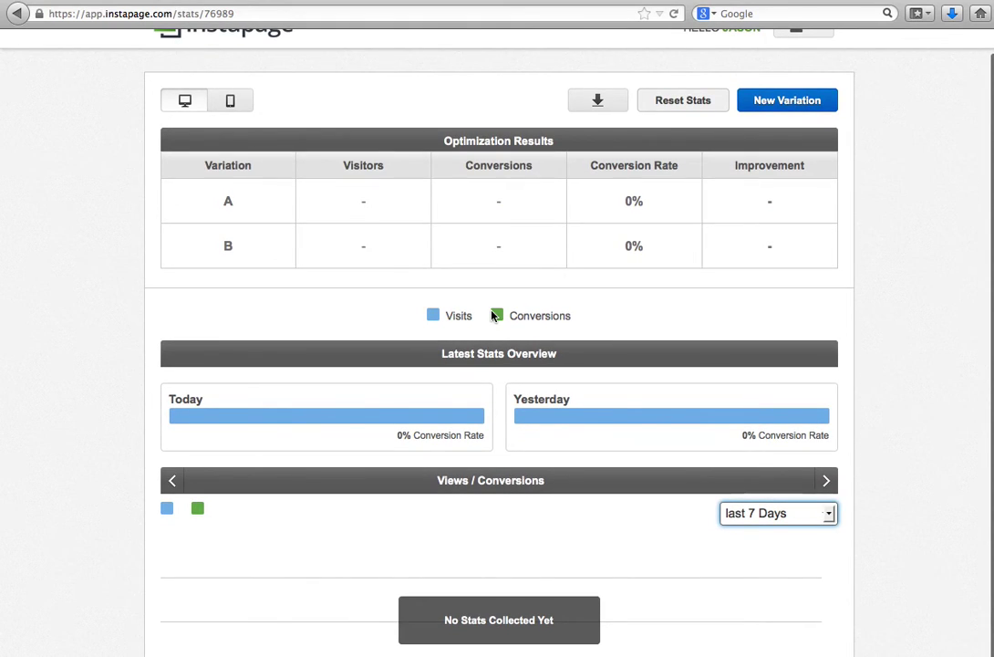
{"action": "scroll", "coordinate": [492, 315], "scroll_direction": "down", "scroll_amount": 1}
{"action": "scroll", "coordinate": [459, 309], "scroll_direction": "up", "scroll_amount": 2}
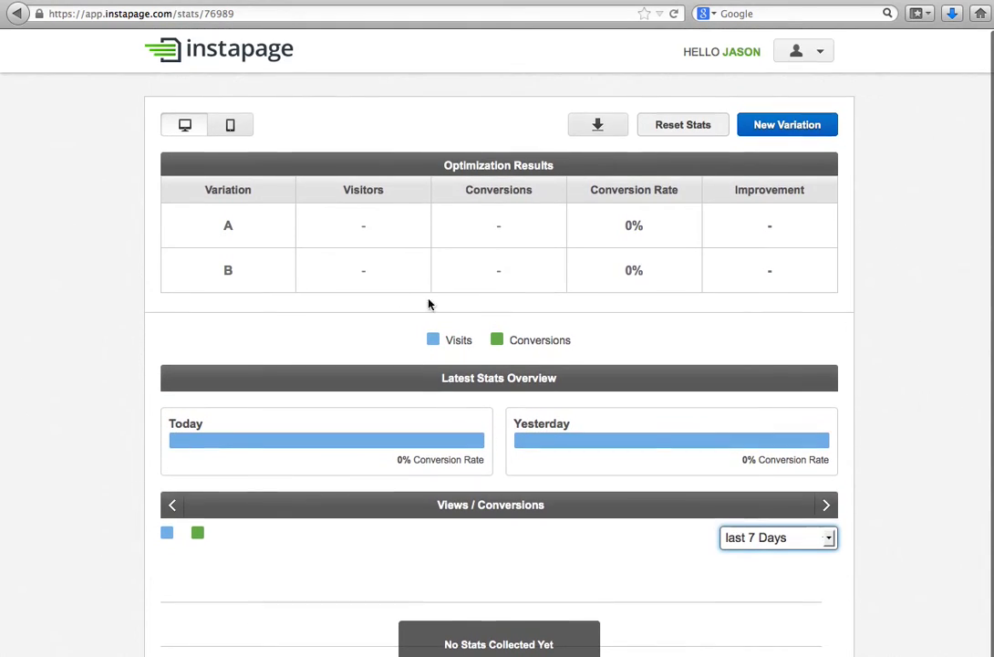
{"action": "mouse_move", "coordinate": [243, 235]}
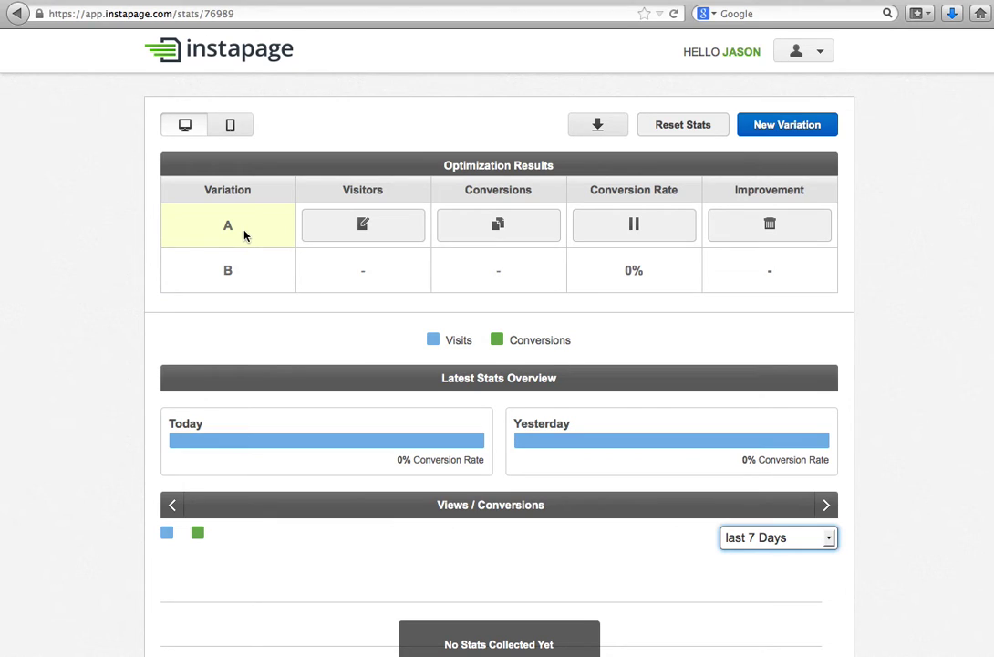
{"action": "mouse_move", "coordinate": [243, 265]}
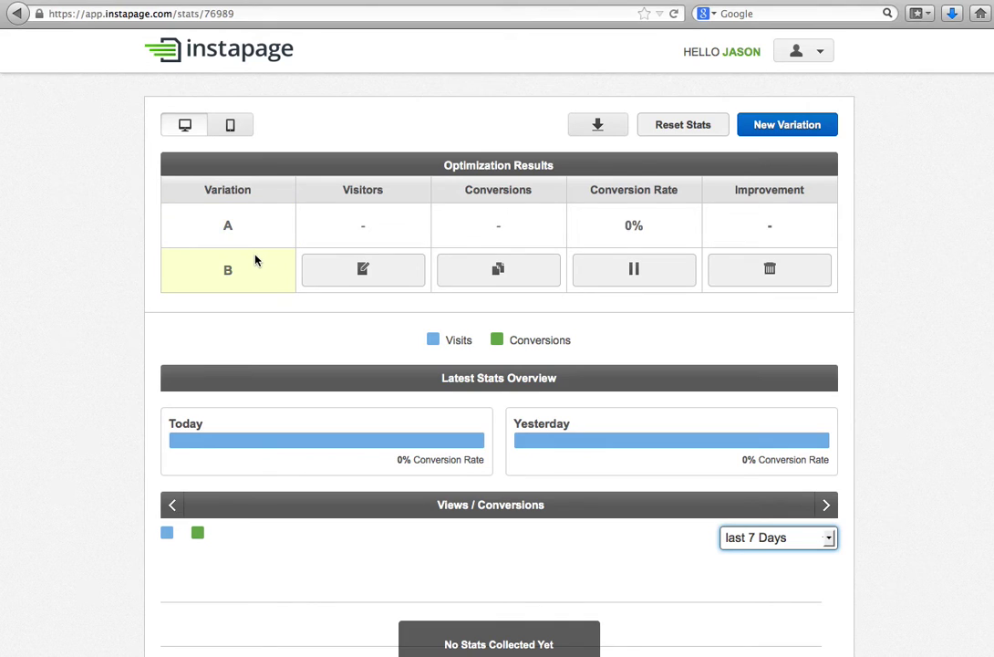
{"action": "scroll", "coordinate": [255, 260], "scroll_direction": "down", "scroll_amount": 2}
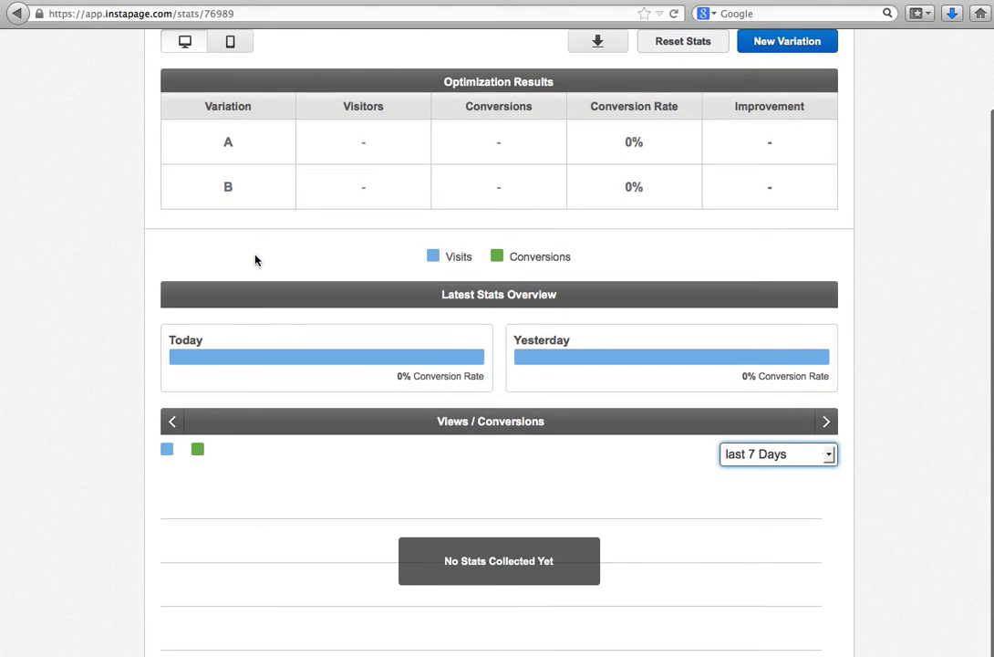
{"action": "scroll", "coordinate": [255, 261], "scroll_direction": "up", "scroll_amount": 2}
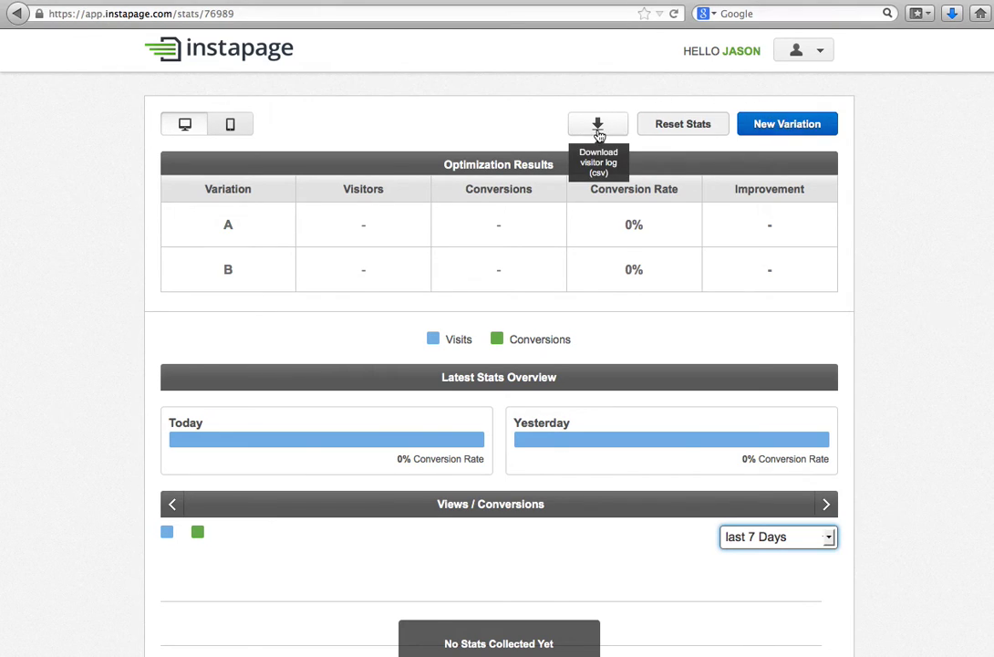
Step: Open the published Sample Landing Page from the dashboard and examine its content, briefly playing the first video
{"action": "left_click", "coordinate": [346, 102]}
{"action": "left_click", "coordinate": [246, 51]}
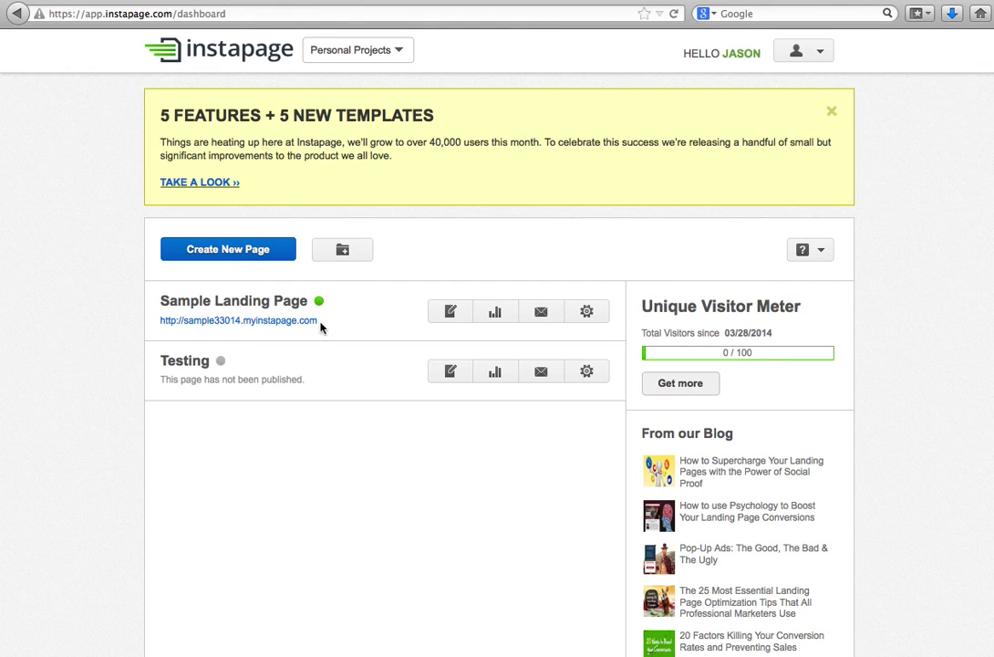
{"action": "left_click", "coordinate": [301, 325]}
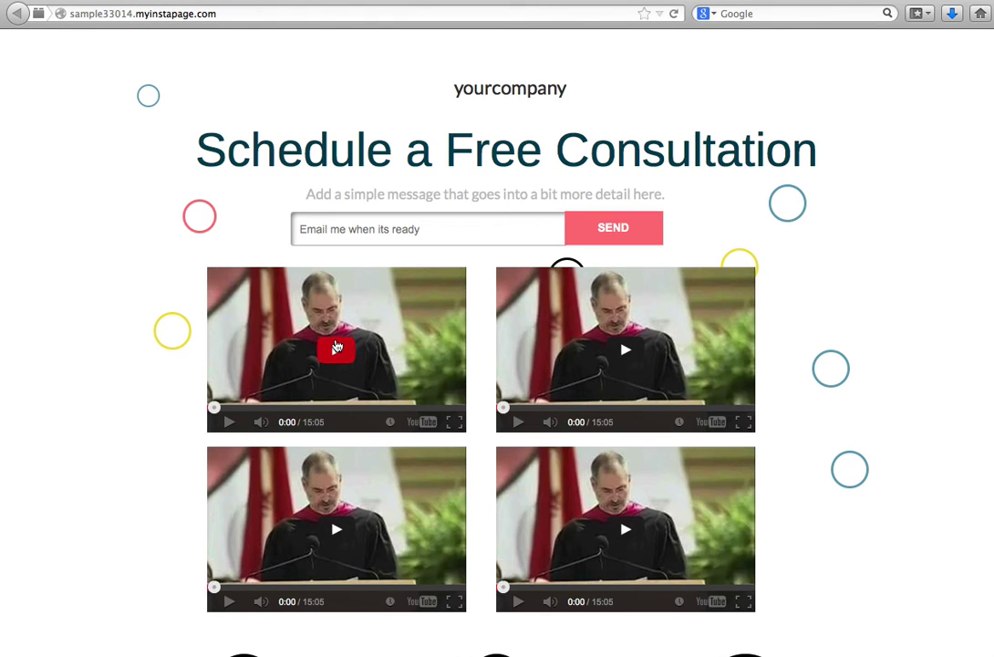
{"action": "left_click", "coordinate": [337, 347]}
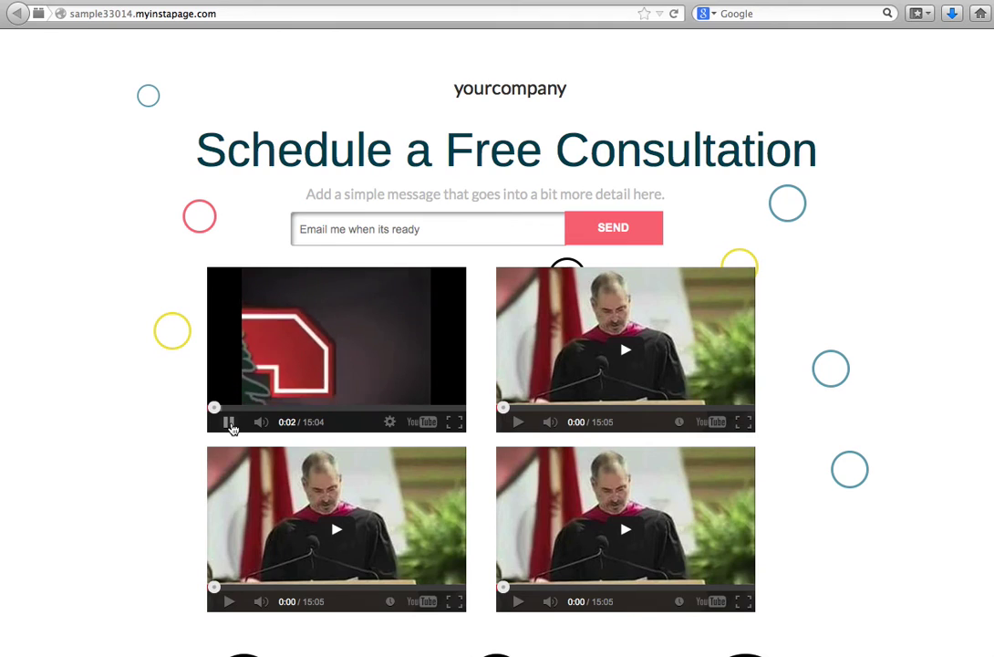
{"action": "left_click", "coordinate": [232, 428]}
{"action": "scroll", "coordinate": [196, 262], "scroll_direction": "down", "scroll_amount": 5}
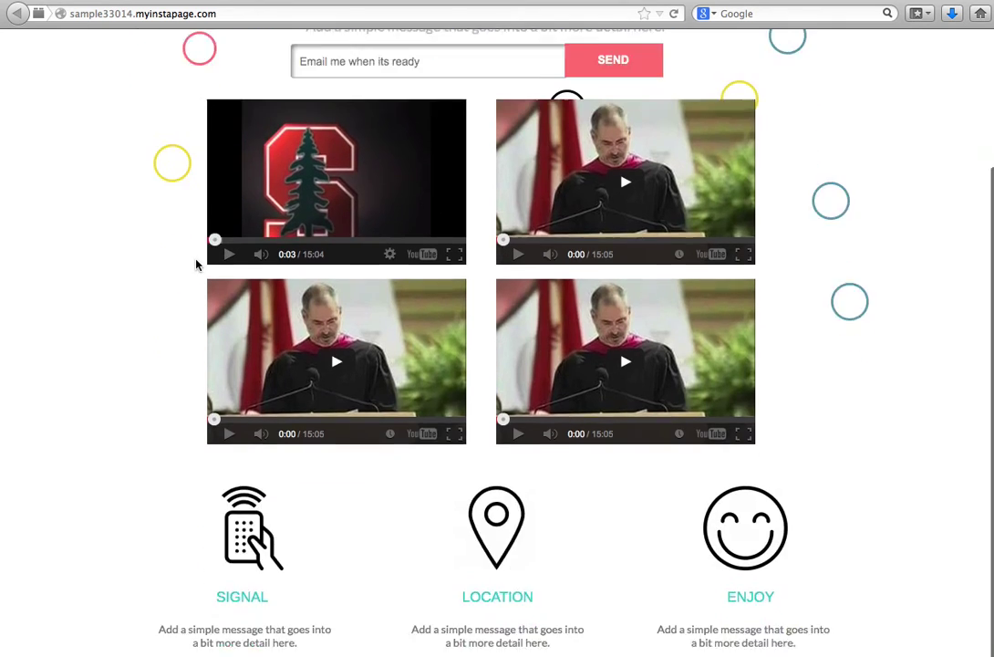
{"action": "scroll", "coordinate": [195, 262], "scroll_direction": "up", "scroll_amount": 5}
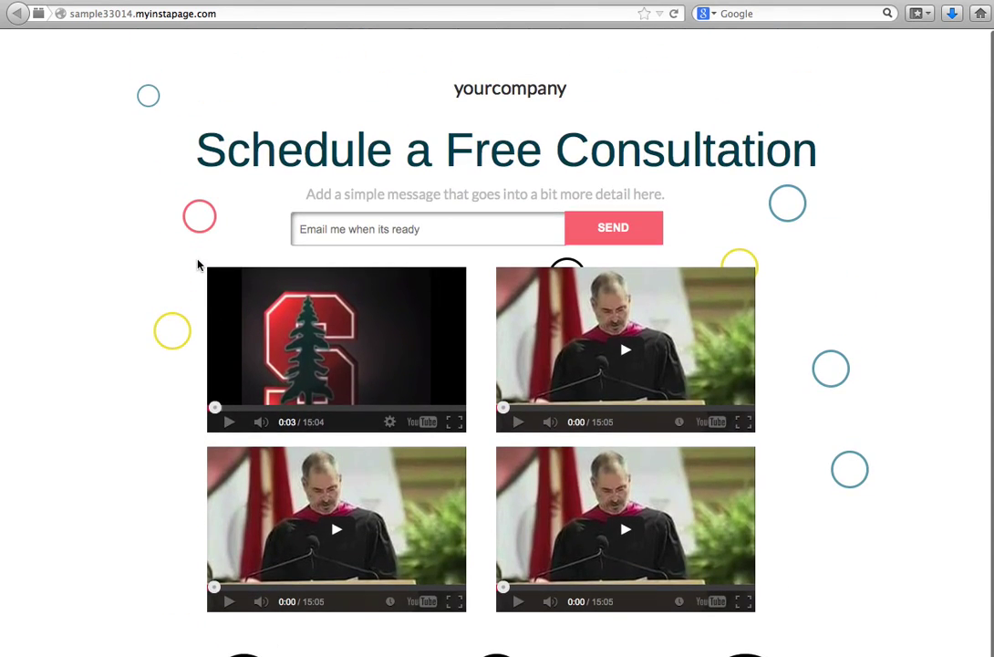
{"action": "scroll", "coordinate": [197, 264], "scroll_direction": "down", "scroll_amount": 5}
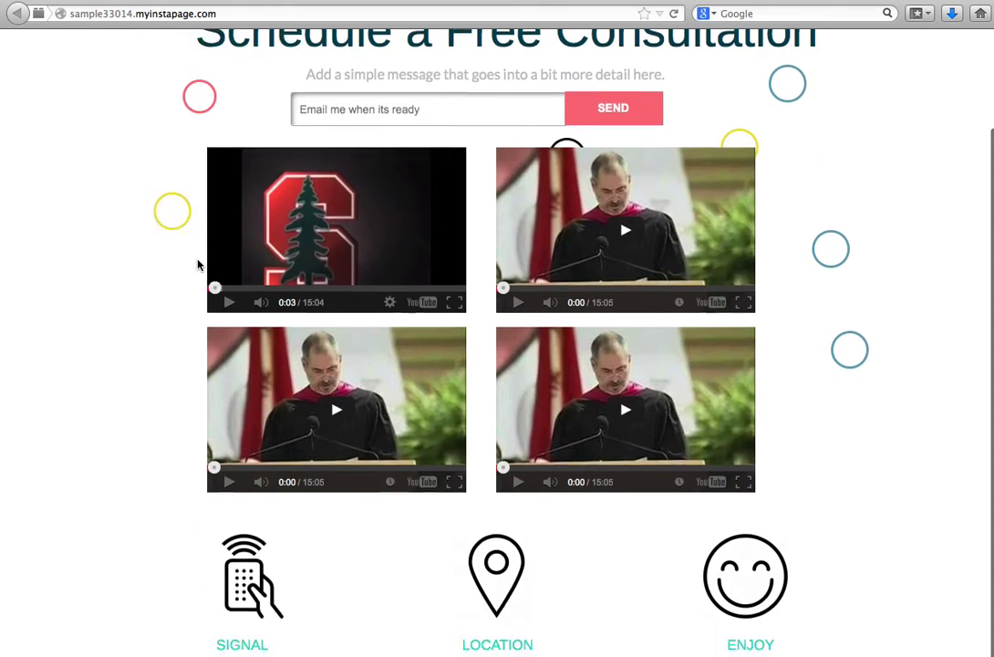
{"action": "scroll", "coordinate": [197, 264], "scroll_direction": "up", "scroll_amount": 3}
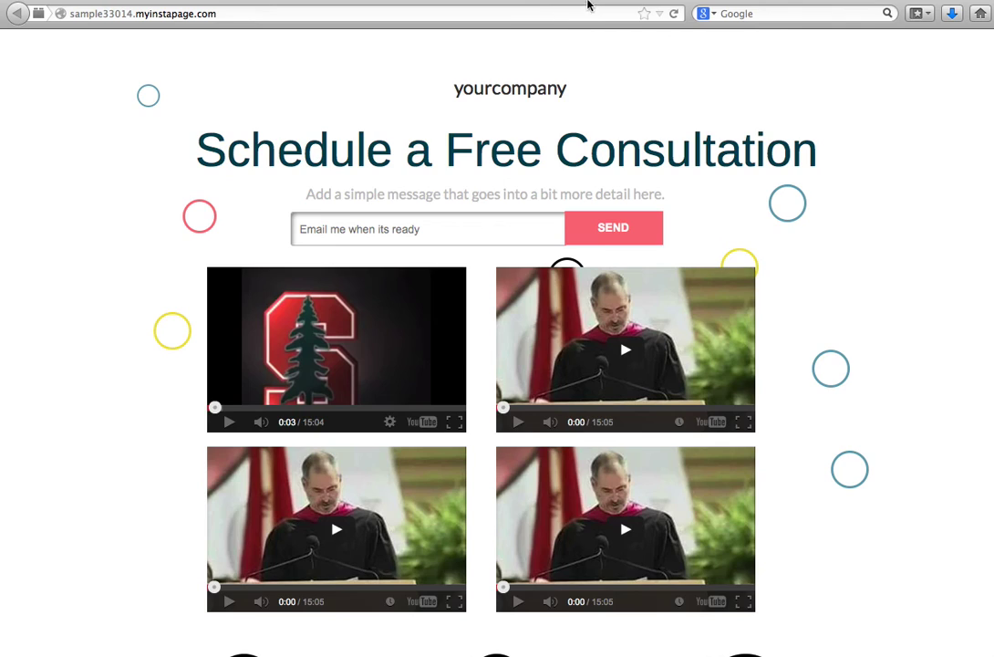
Step: Return to the dashboard, view the Personal Projects options and reload the dashboard
{"action": "left_click", "coordinate": [591, 1]}
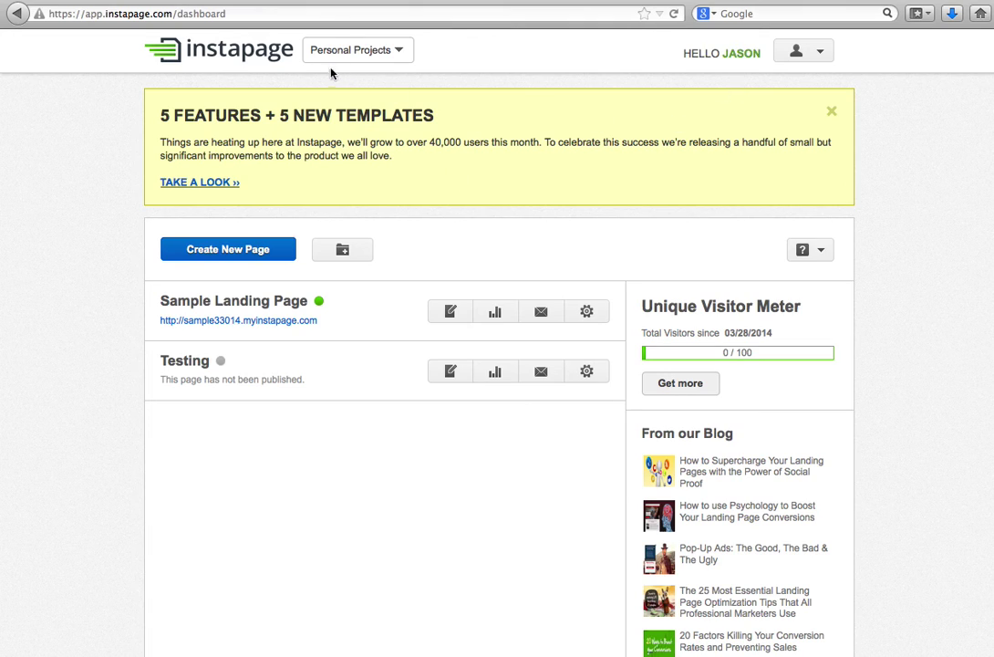
{"action": "left_click", "coordinate": [363, 52]}
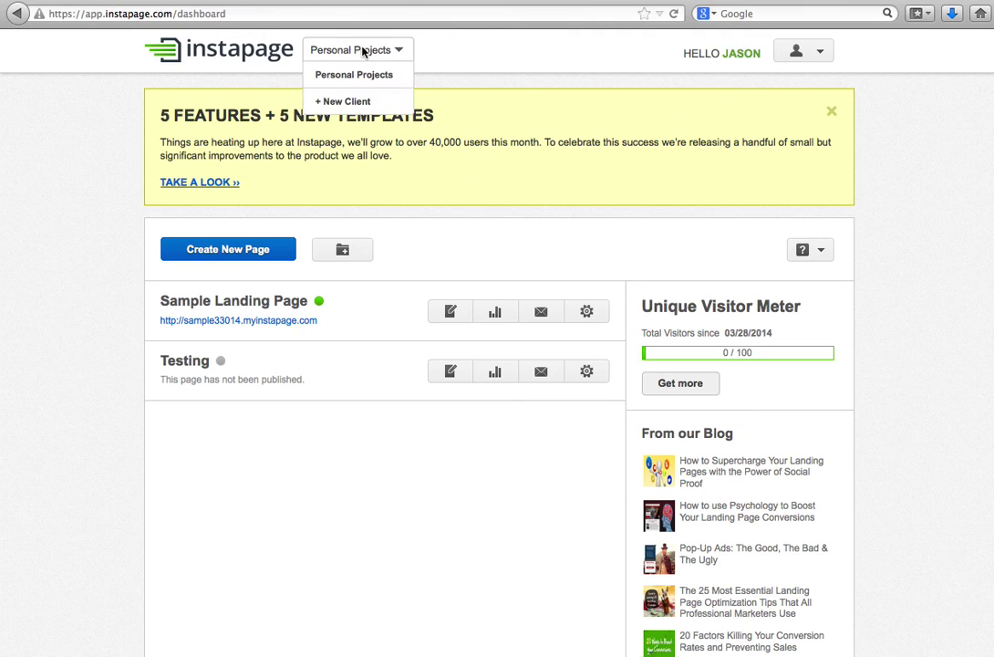
{"action": "left_click", "coordinate": [258, 50]}
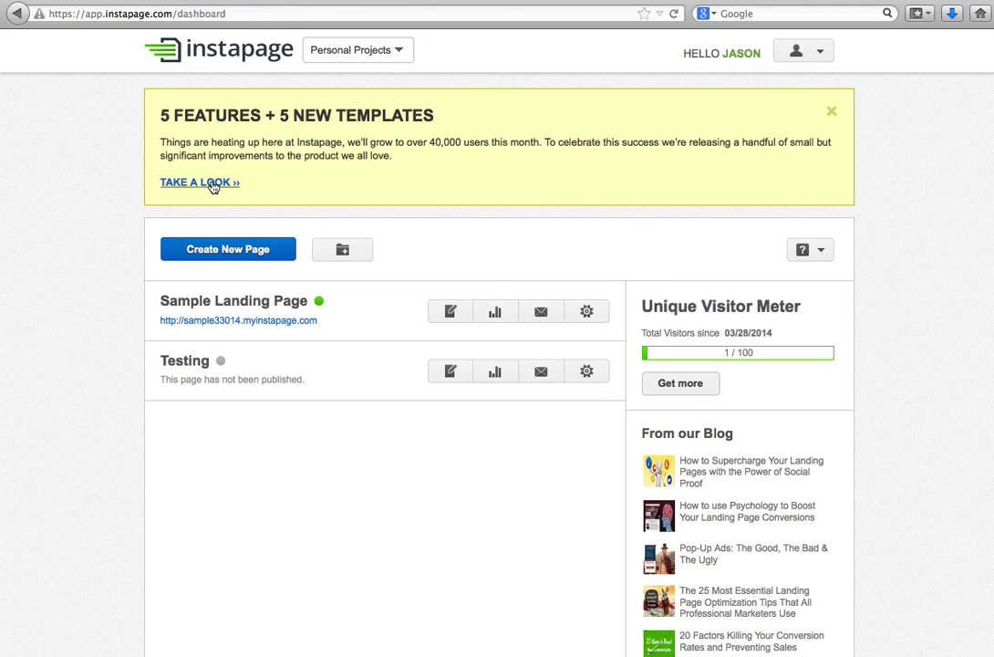
Step: Check the leads received by the Sample Landing Page and view its page options and social sharing choices
{"action": "left_click", "coordinate": [540, 314]}
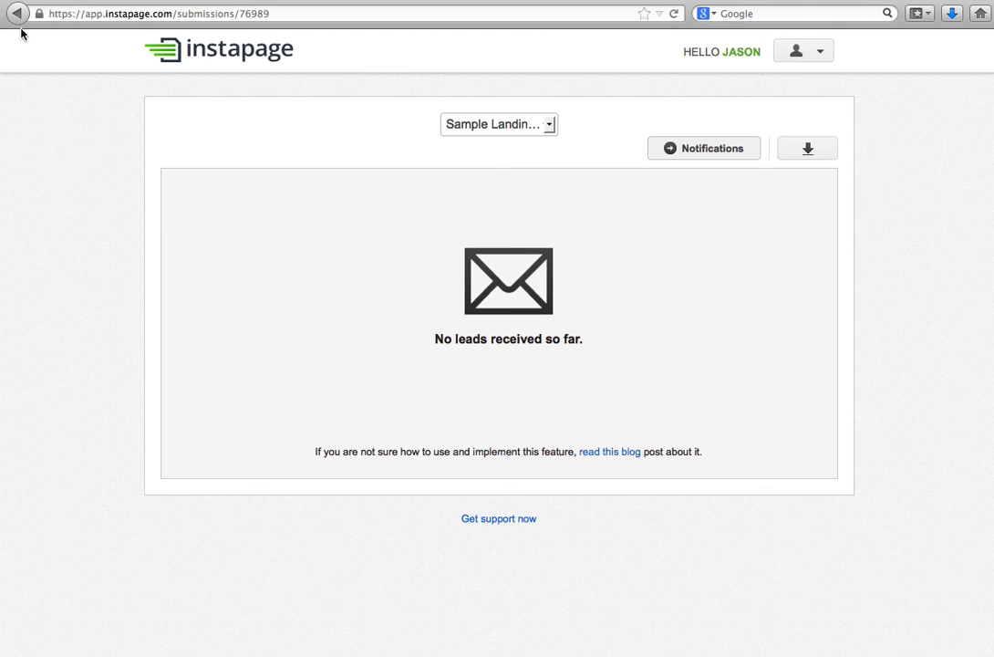
{"action": "left_click", "coordinate": [18, 14]}
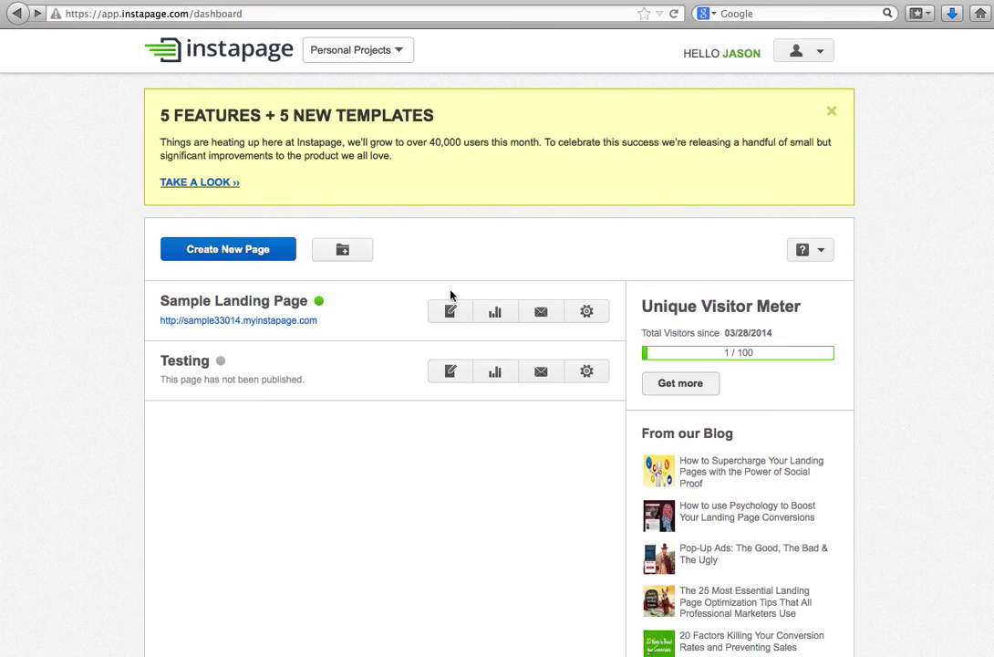
{"action": "left_click", "coordinate": [585, 315]}
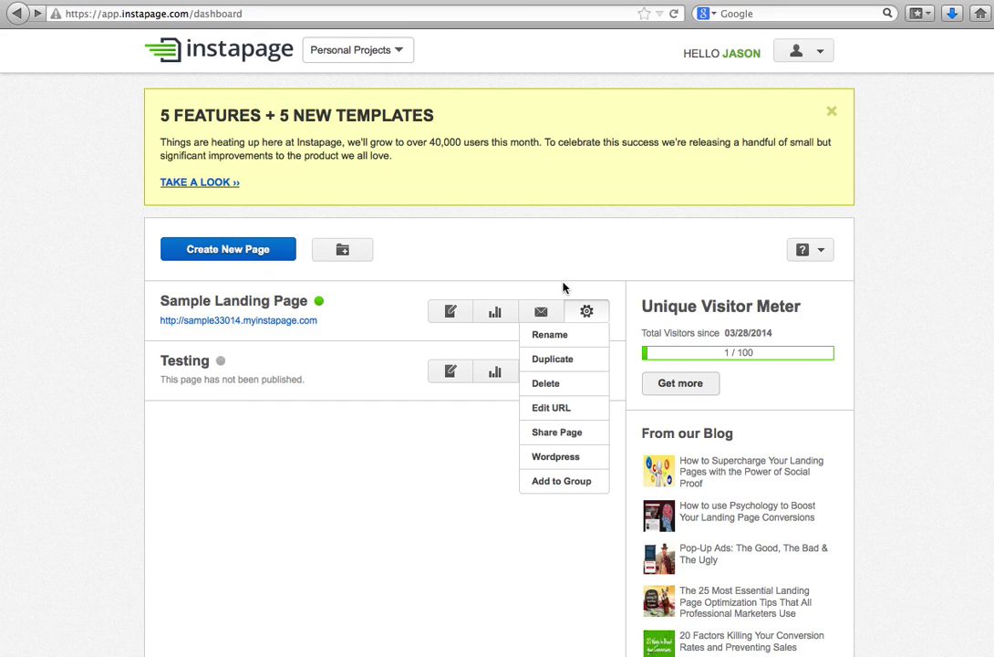
{"action": "left_click", "coordinate": [576, 436]}
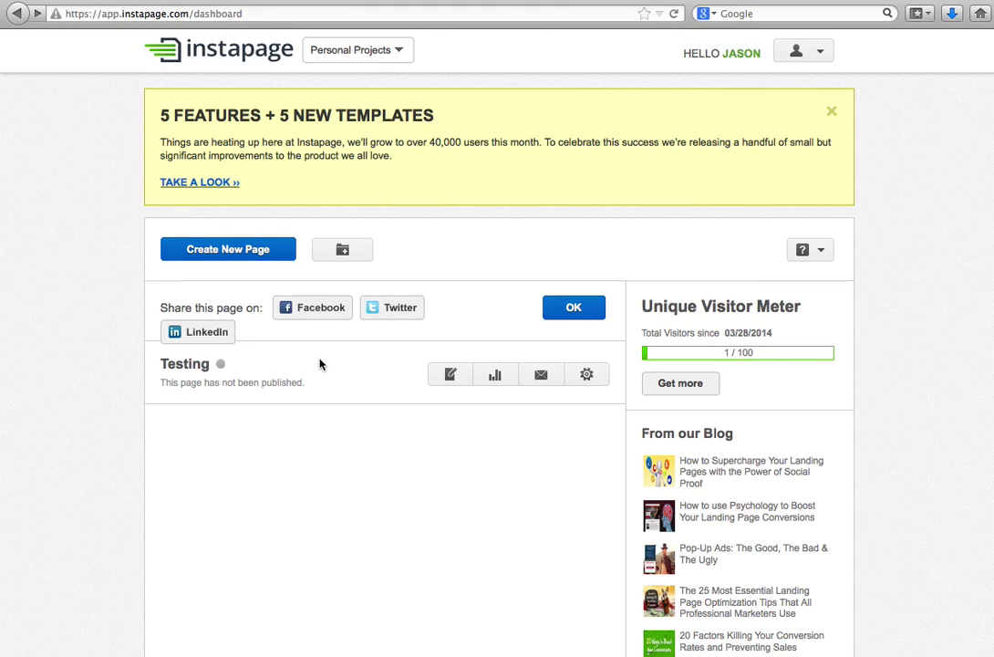
{"action": "left_click", "coordinate": [591, 310]}
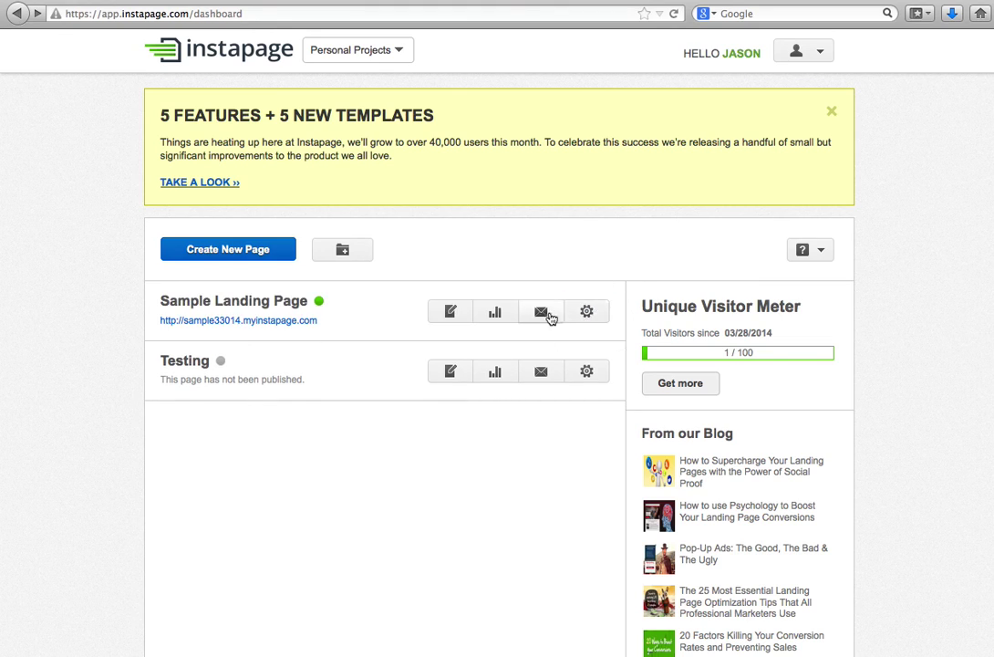